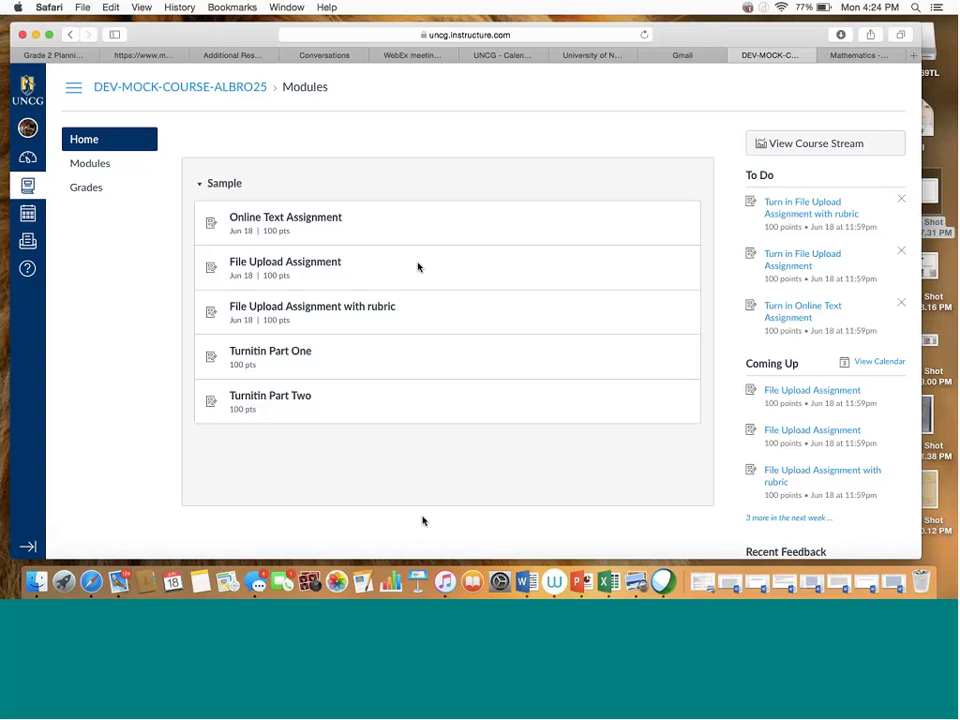
# Open the Online Text Assignment, paste the copied paragraph defining Mathematics as the text entry, and submit it.
pyautogui.click(301, 224)
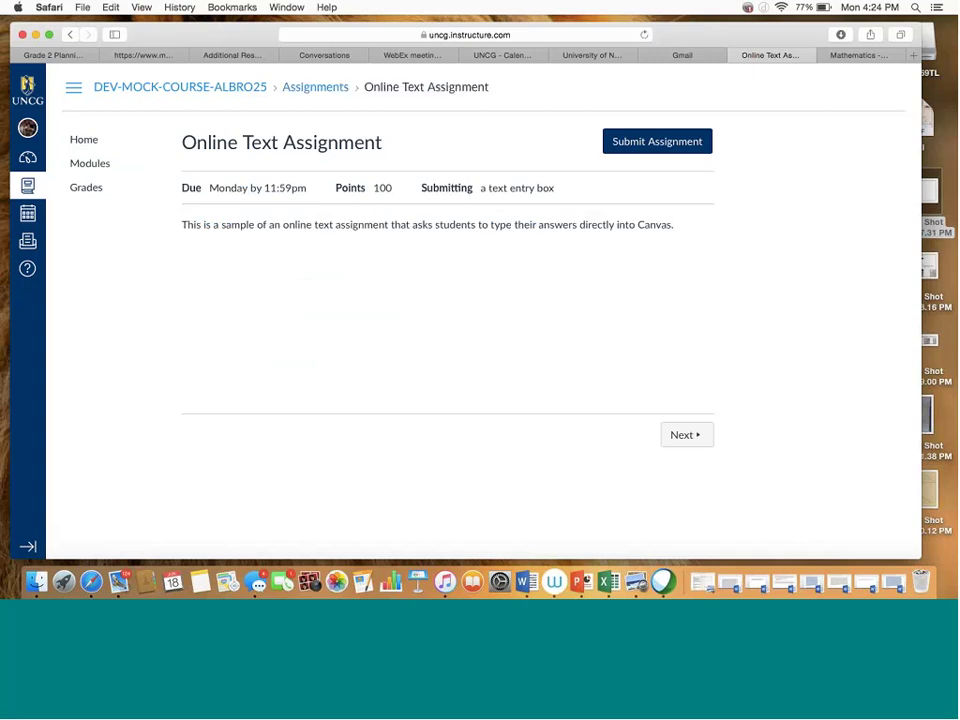
pyautogui.click(660, 145)
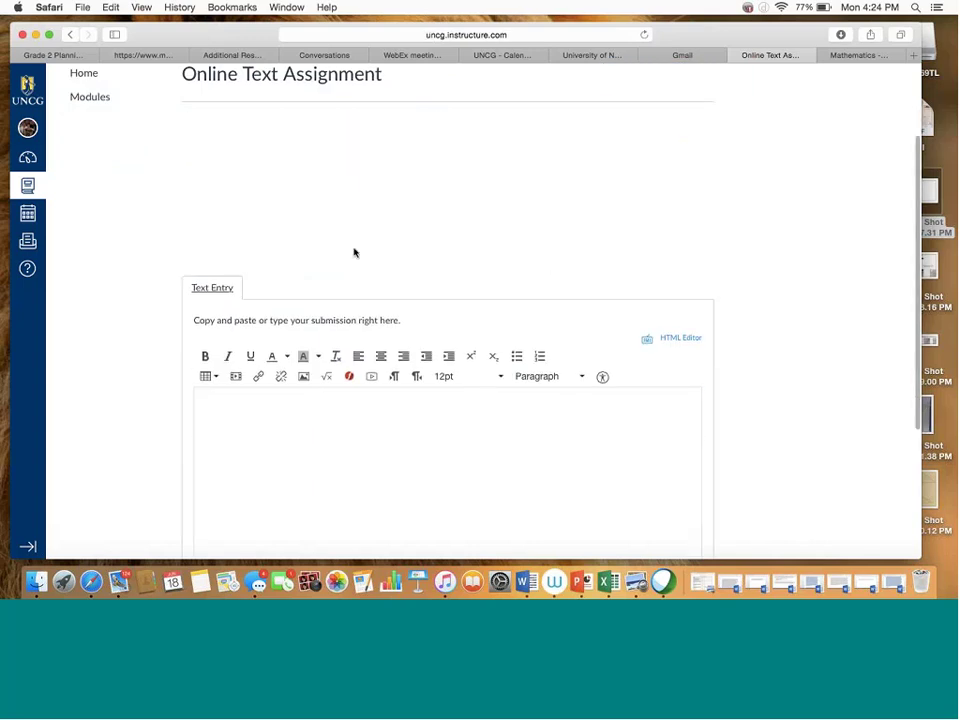
pyautogui.scroll(-5, 354, 253)
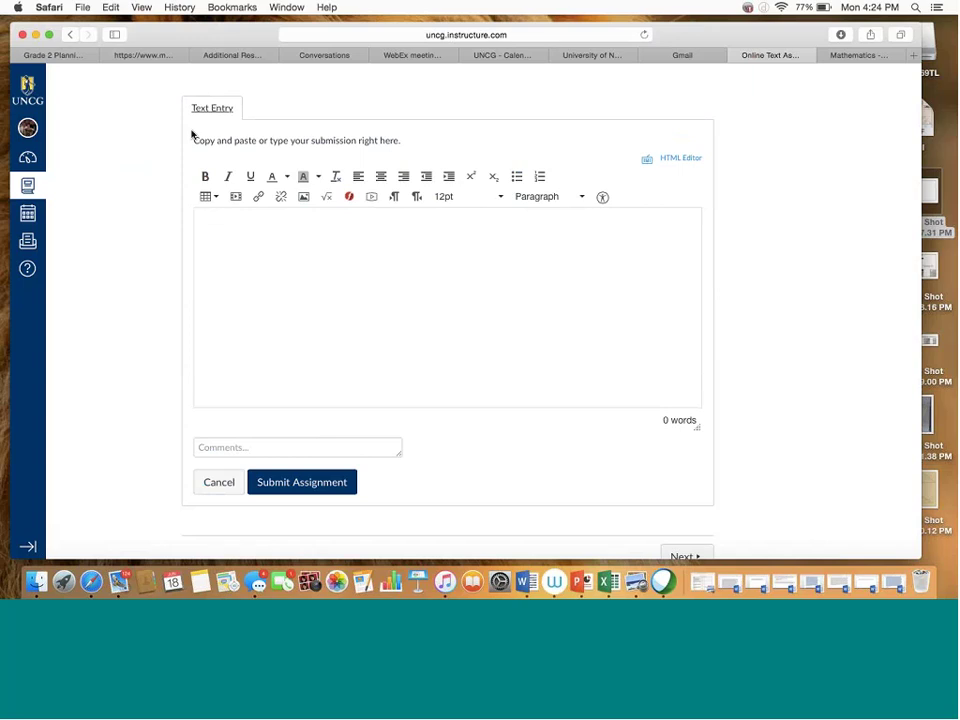
pyautogui.click(108, 9)
pyautogui.click(111, 88)
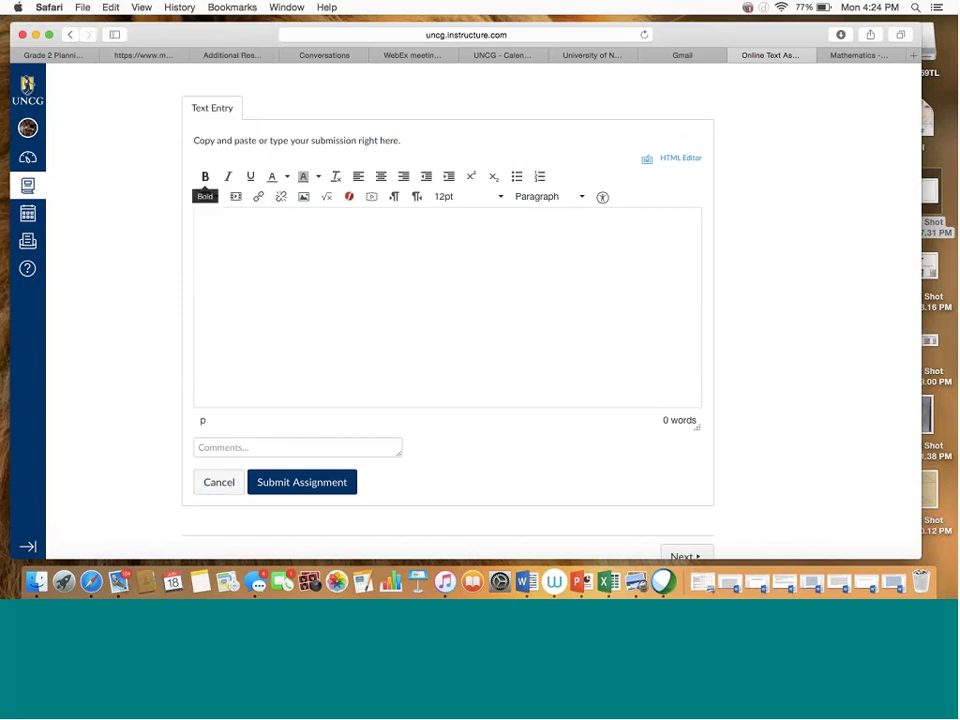
pyautogui.scroll(-2, 408, 310)
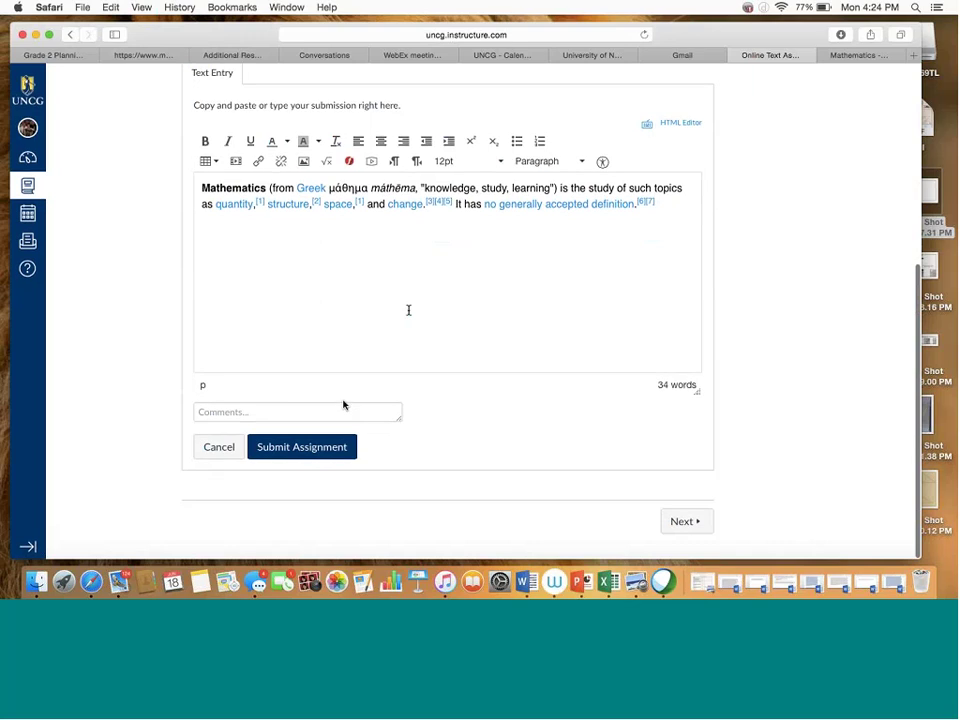
pyautogui.click(325, 449)
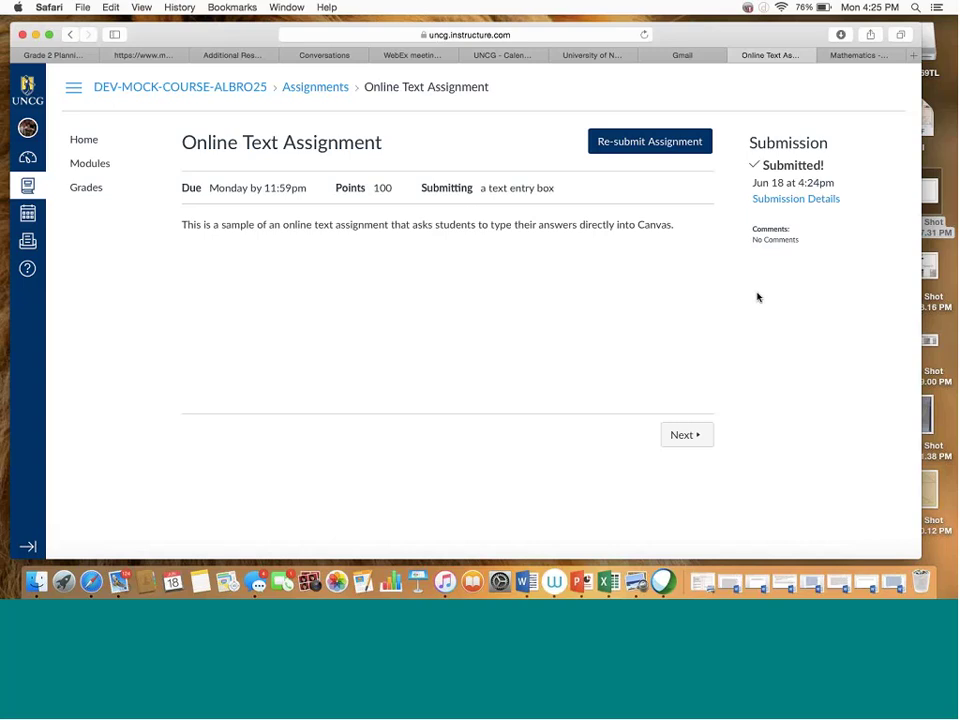
# Return to the course home, open the File Upload Assignment, and start a submission for it.
pyautogui.click(91, 144)
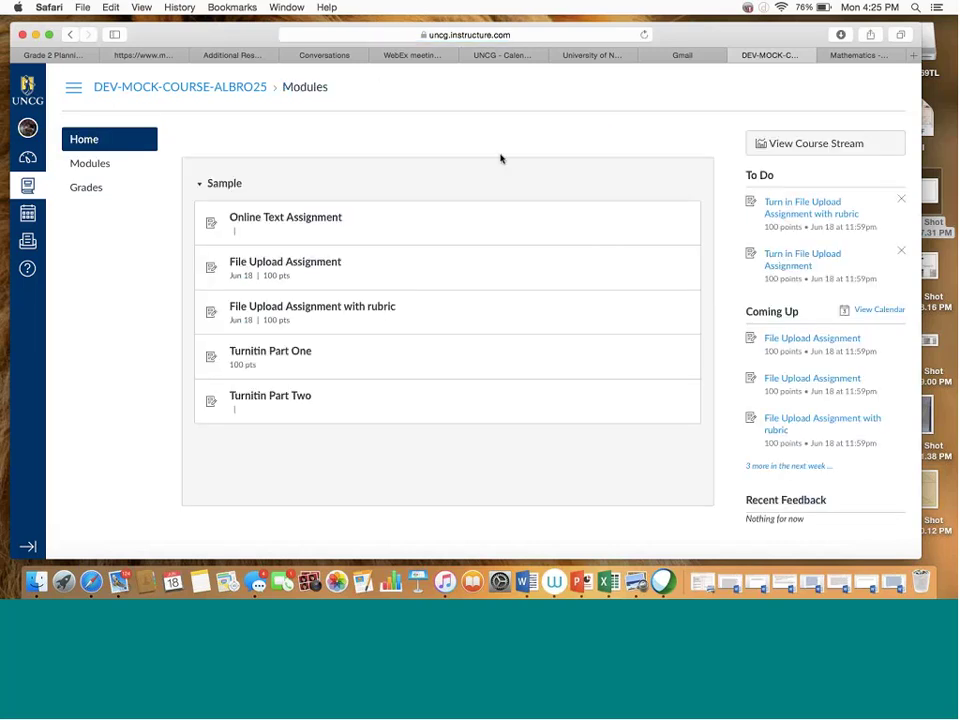
pyautogui.click(314, 268)
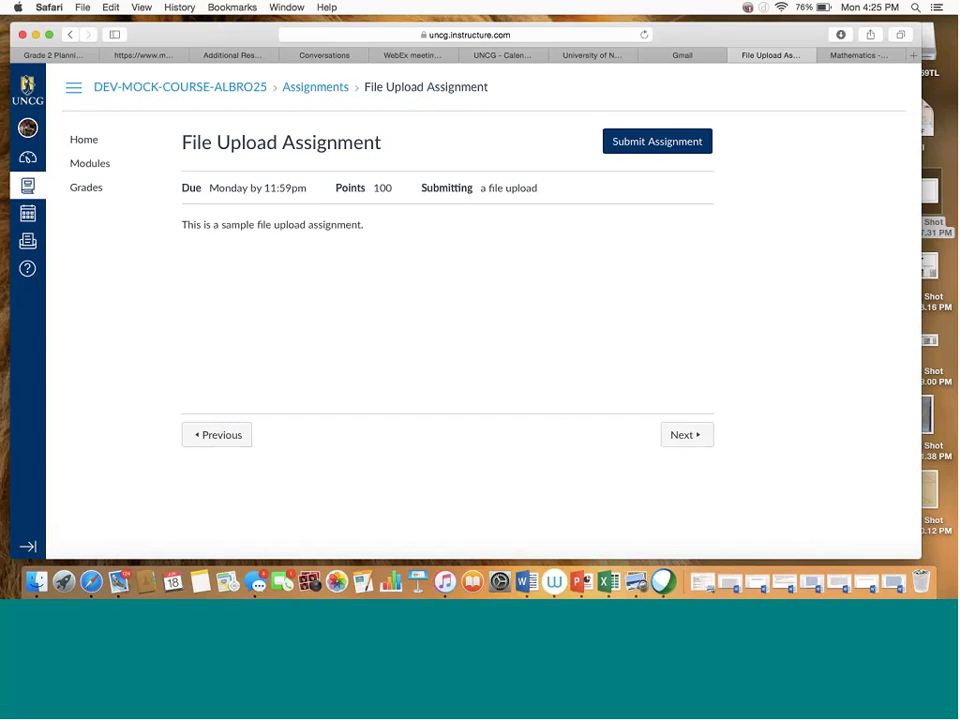
pyautogui.click(658, 143)
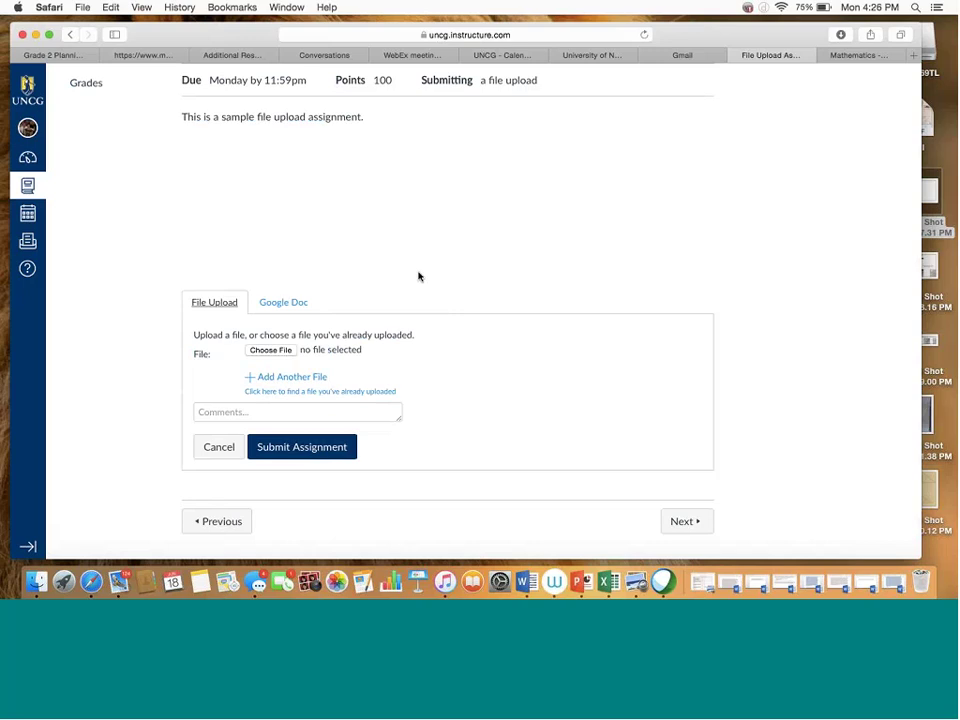
# Attach the Mathematics Test Word document from the Documents folder and submit the assignment.
pyautogui.click(278, 352)
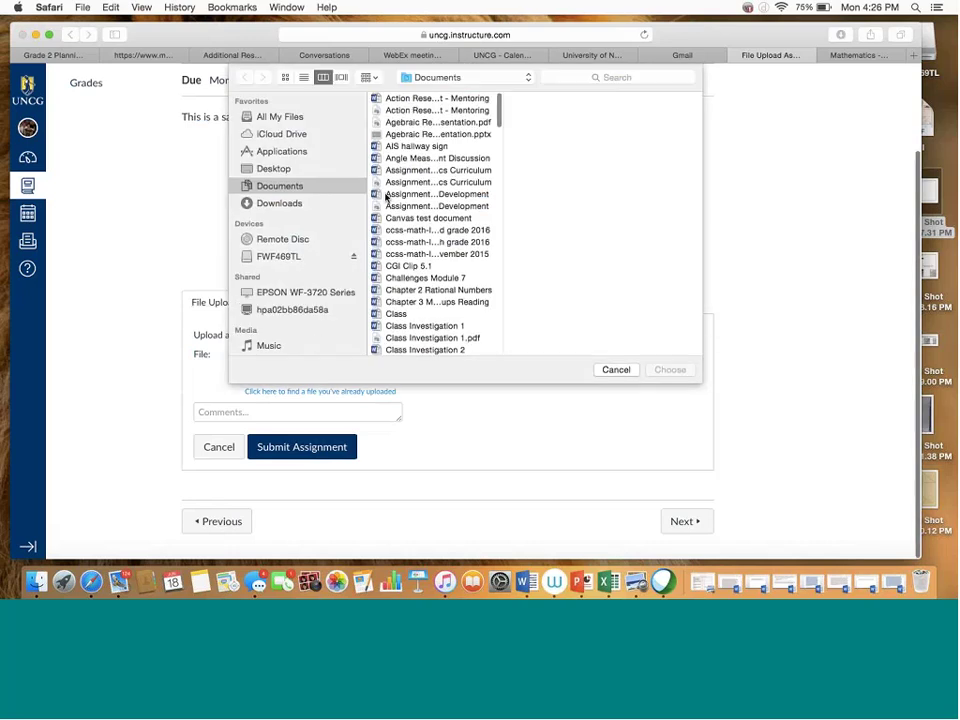
pyautogui.scroll(-15, 386, 197)
pyautogui.scroll(4, 386, 197)
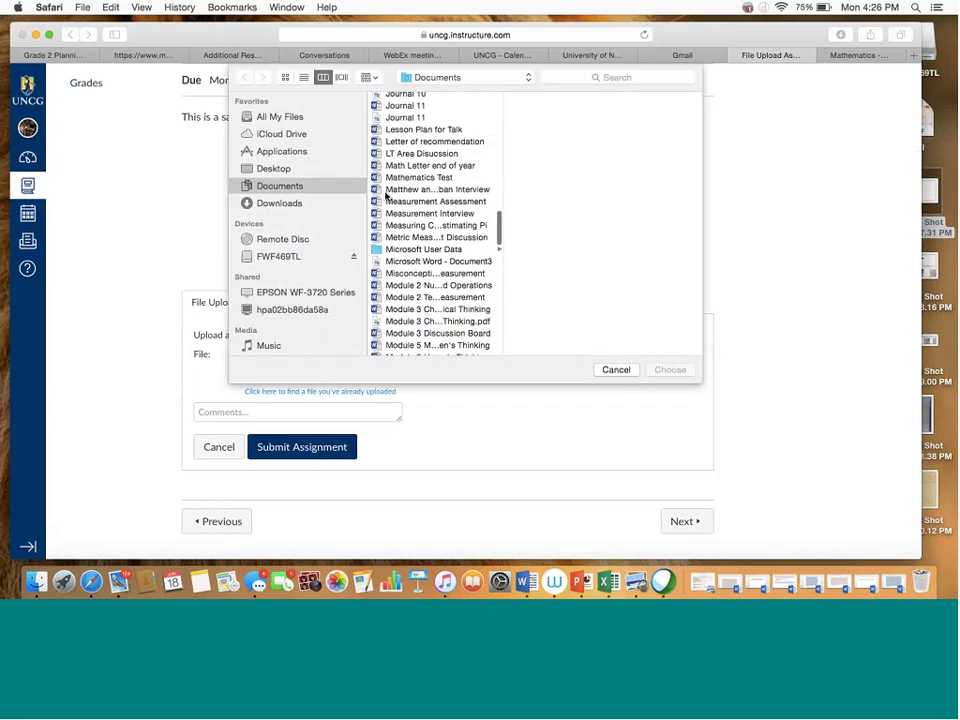
pyautogui.scroll(3, 386, 197)
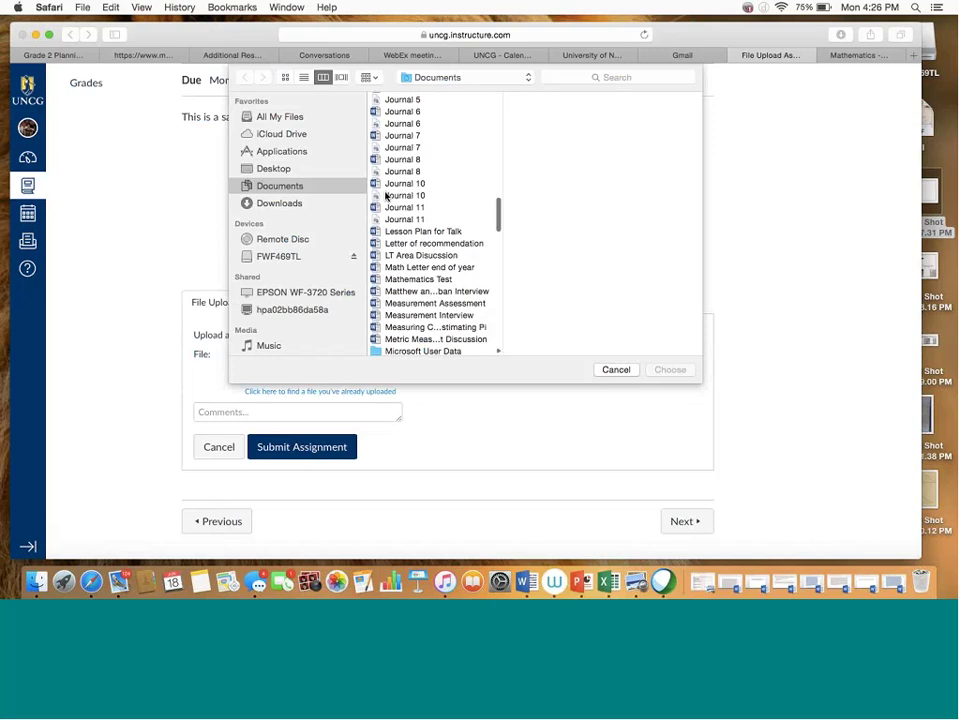
pyautogui.click(418, 279)
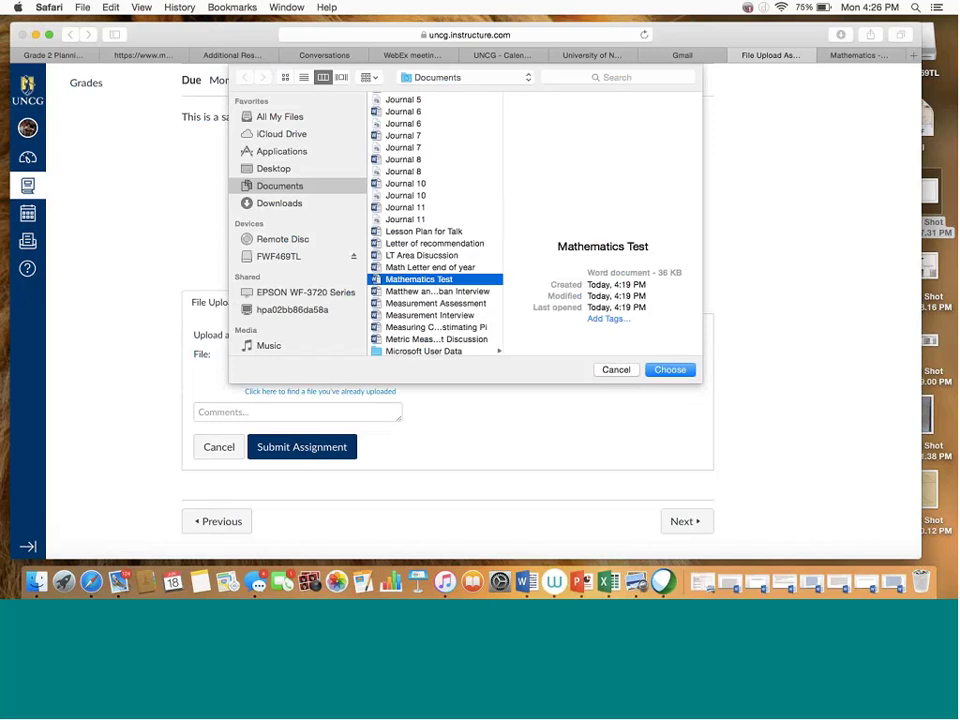
pyautogui.click(670, 370)
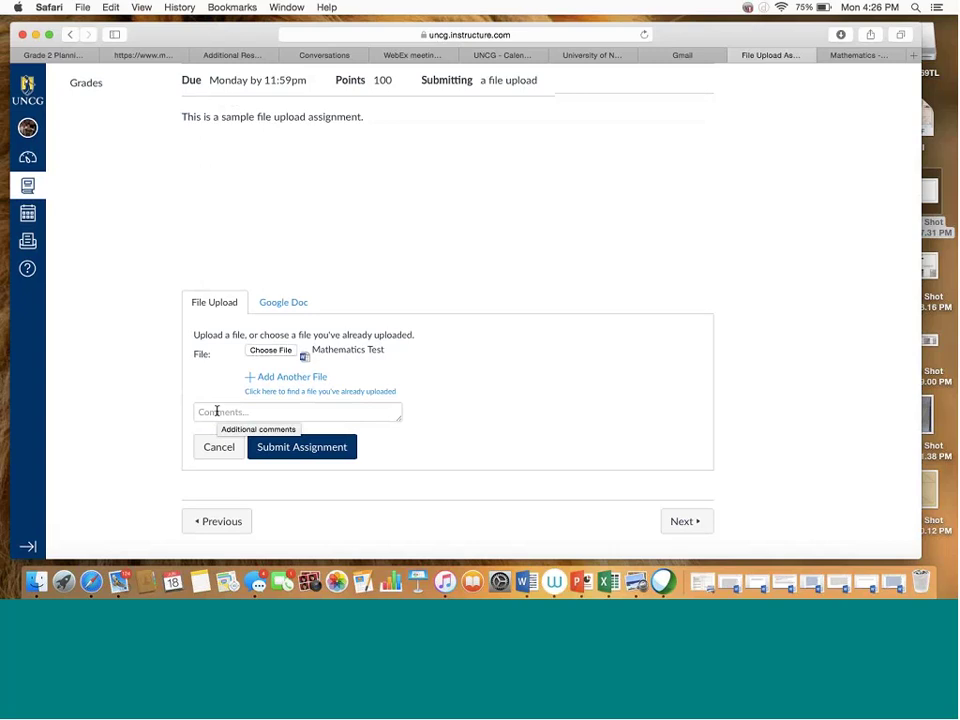
pyautogui.click(331, 454)
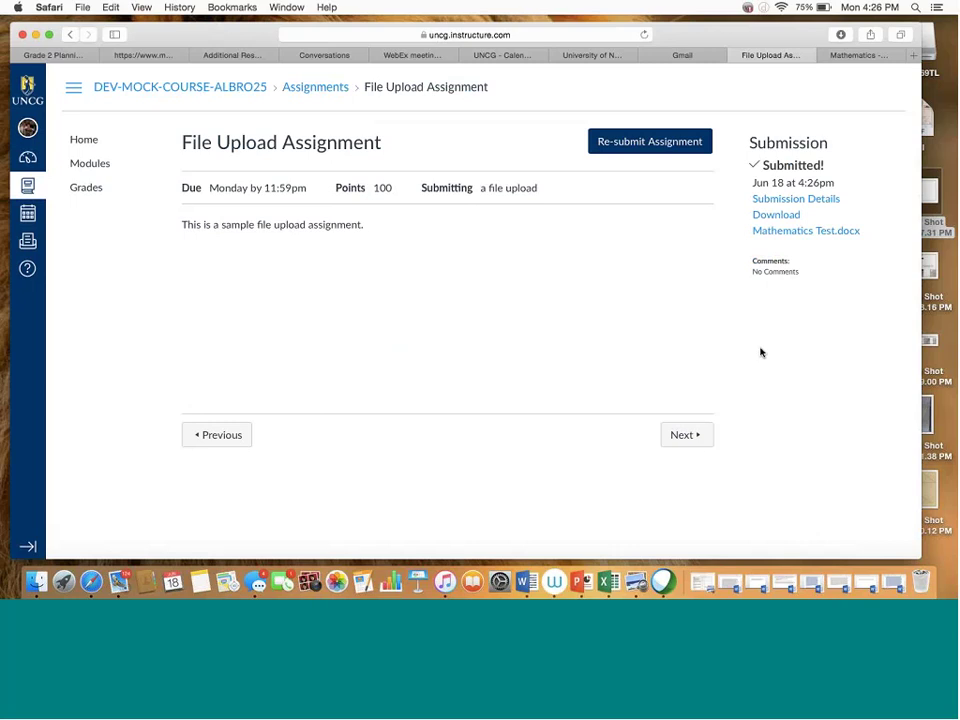
# Download the submitted Mathematics Test.docx and check it in the browser's list of downloads.
pyautogui.click(802, 233)
pyautogui.click(840, 34)
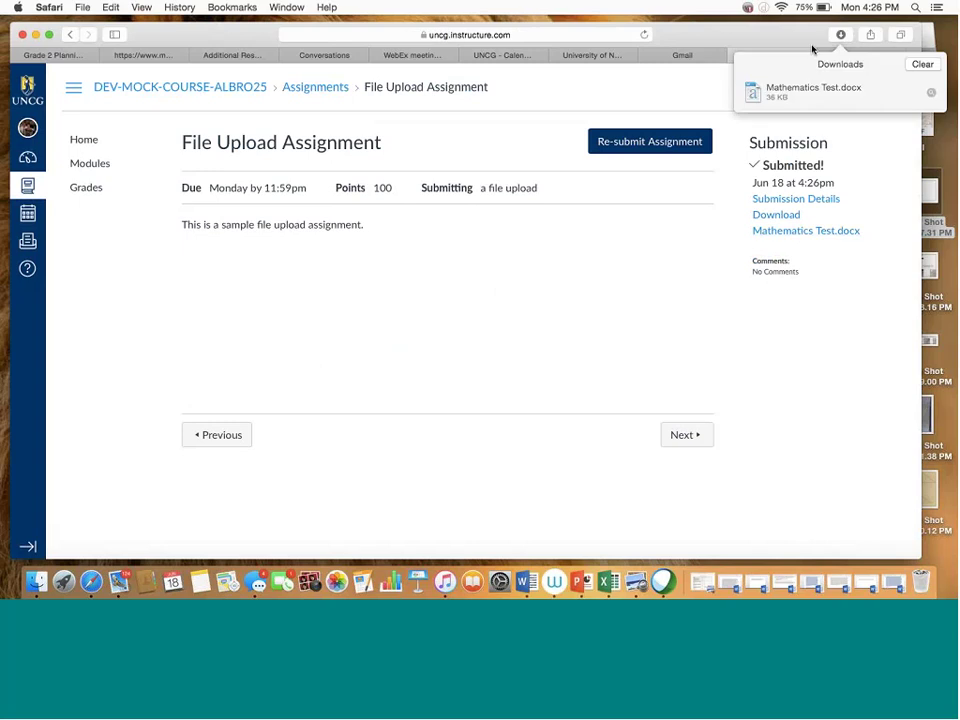
pyautogui.click(812, 48)
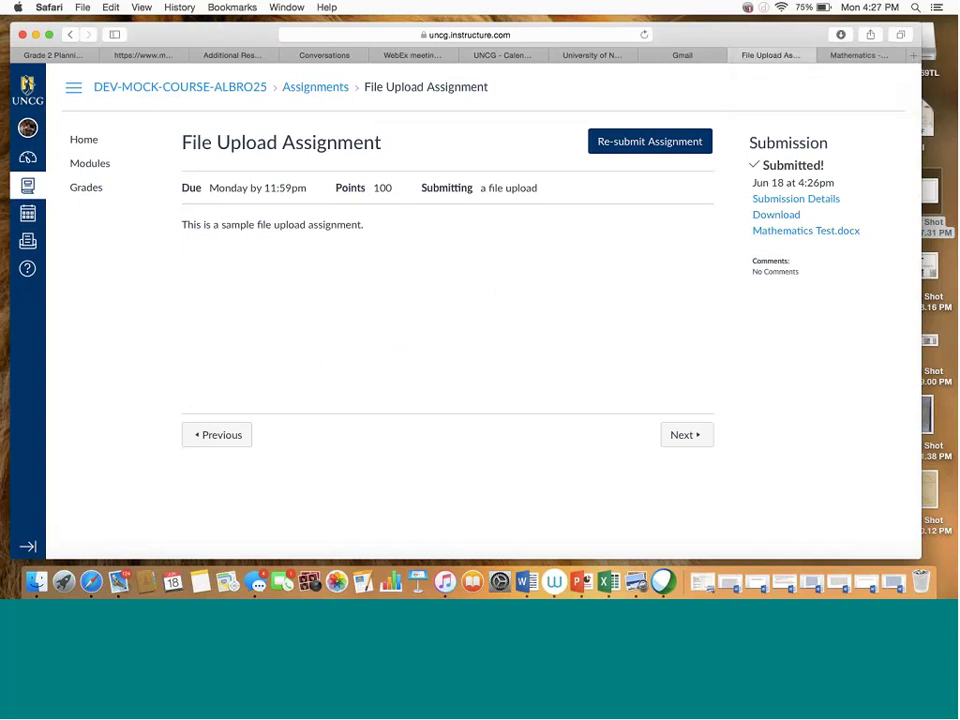
# Open the submission details of the File Upload Assignment and save the comment "This is very interesting".
pyautogui.click(820, 200)
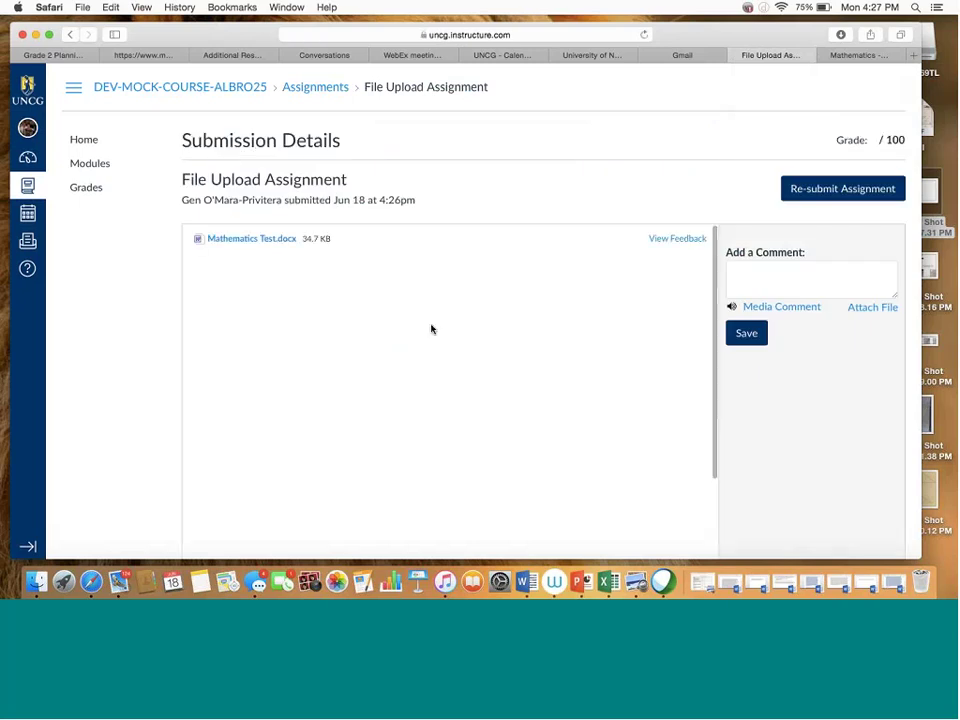
pyautogui.click(238, 247)
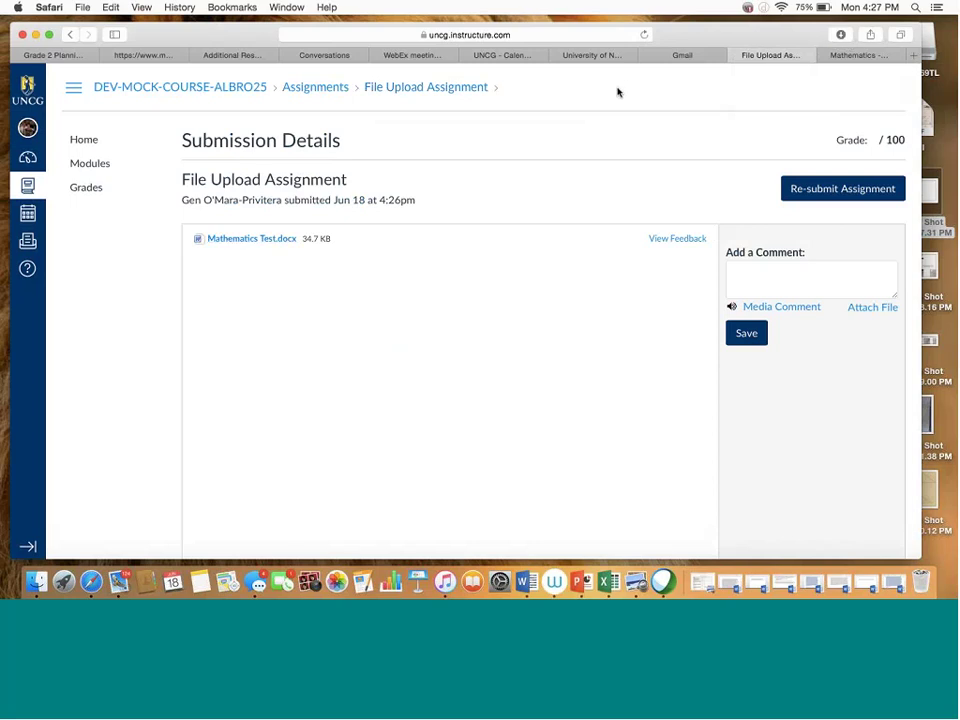
pyautogui.scroll(-1, 545, 347)
pyautogui.scroll(1, 545, 347)
pyautogui.click(736, 263)
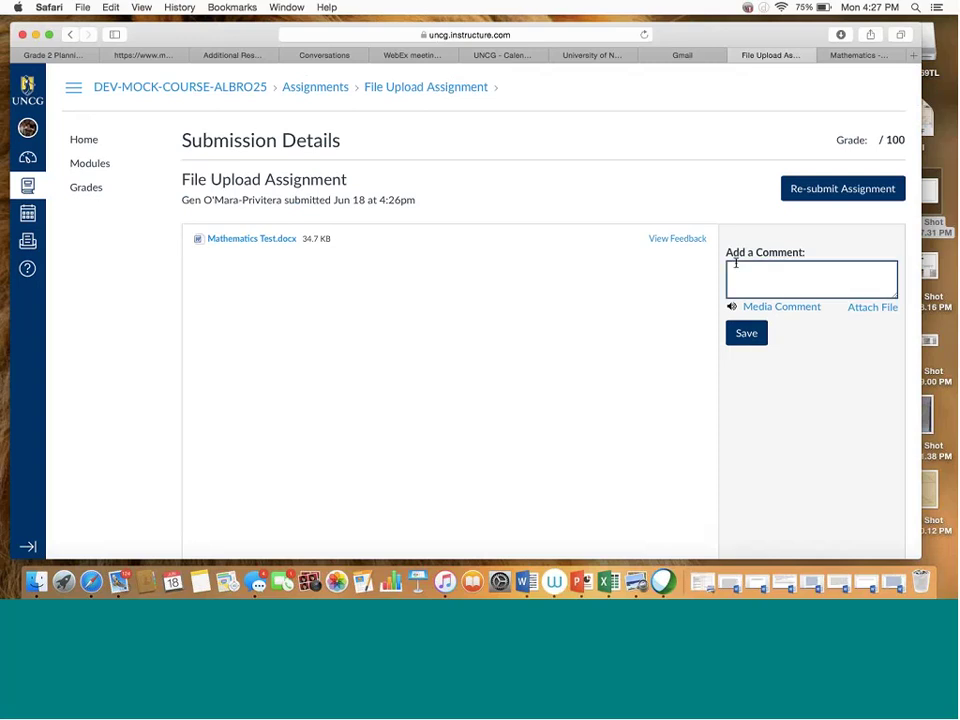
pyautogui.write('This is very interesting')
pyautogui.press('Return')
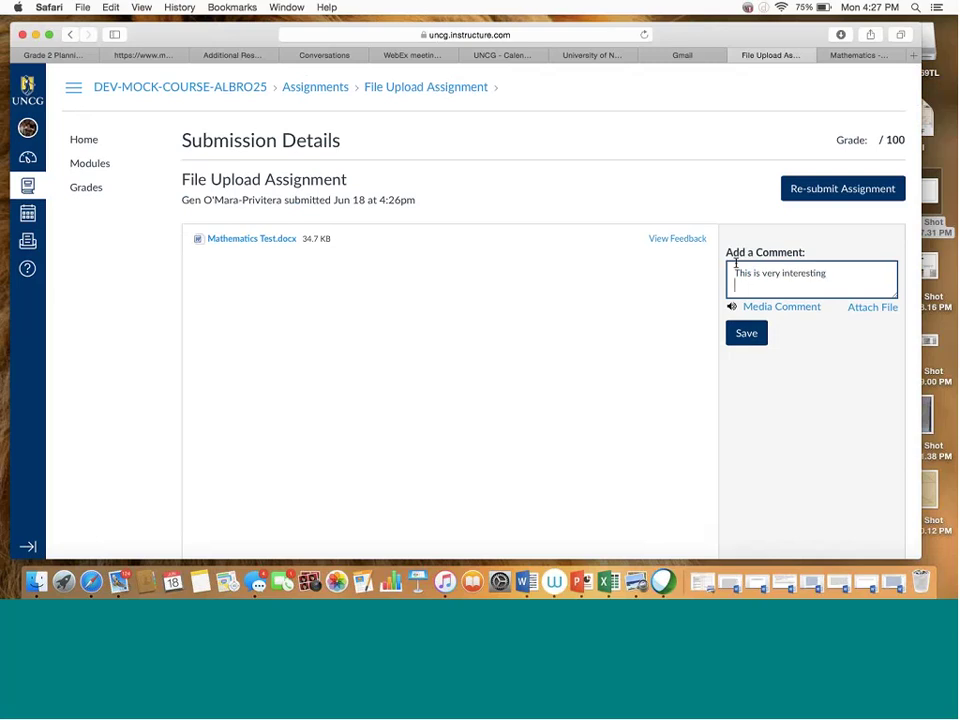
pyautogui.click(740, 332)
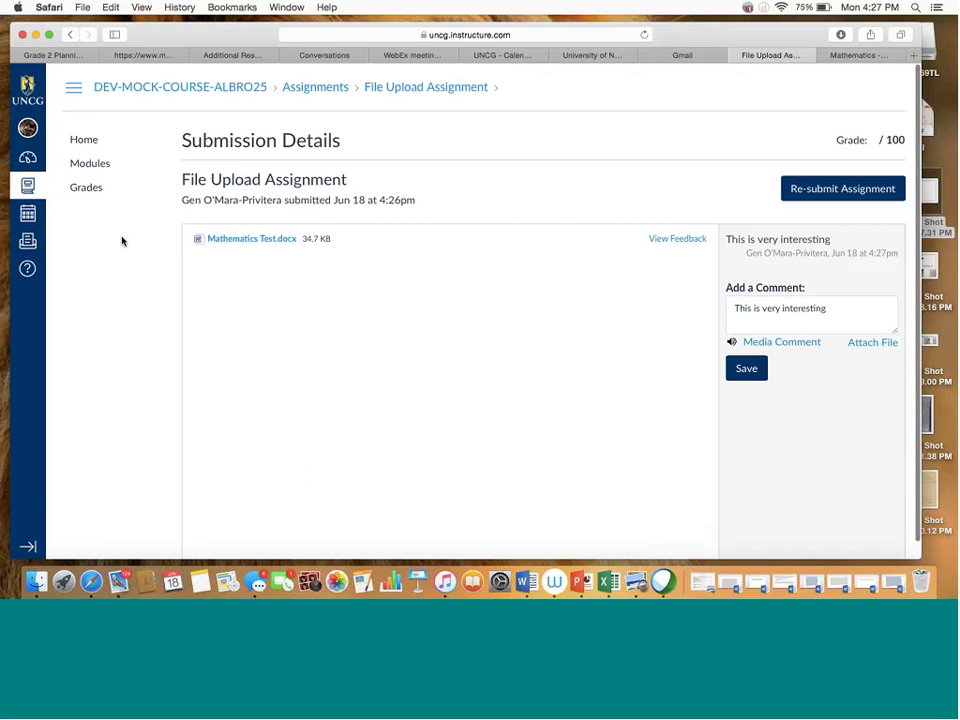
# Reopen the File Upload Assignment from the course home to check its submission comments.
pyautogui.click(91, 141)
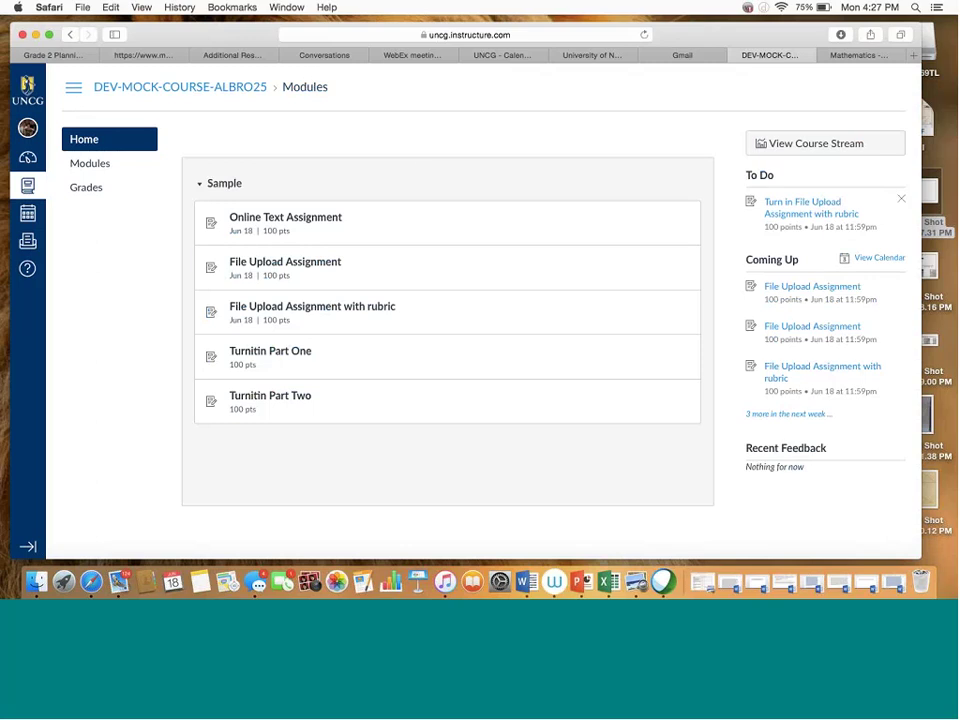
pyautogui.click(324, 265)
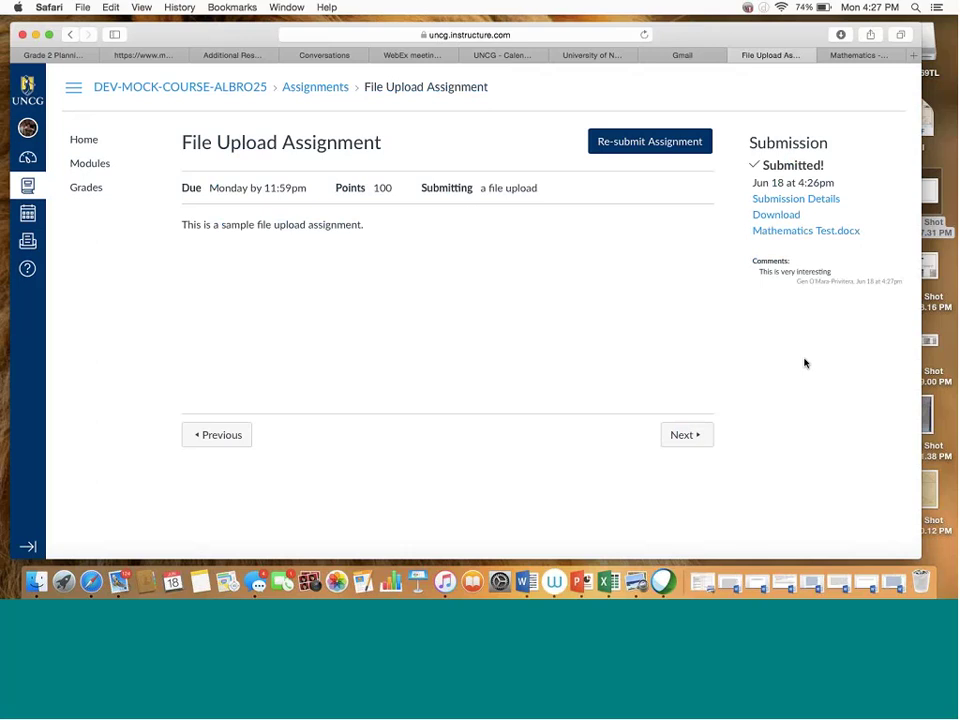
# Open File Upload Assignment with rubric from the course home and examine the criteria and ratings of the On Demand Media Research Paper rubric.
pyautogui.click(86, 147)
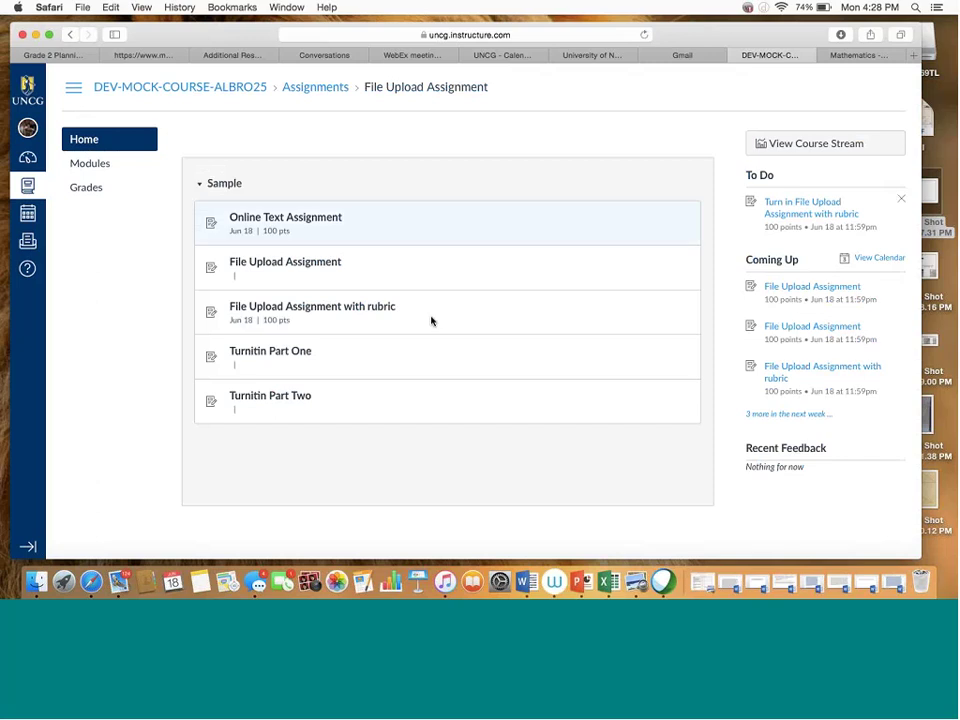
pyautogui.click(361, 313)
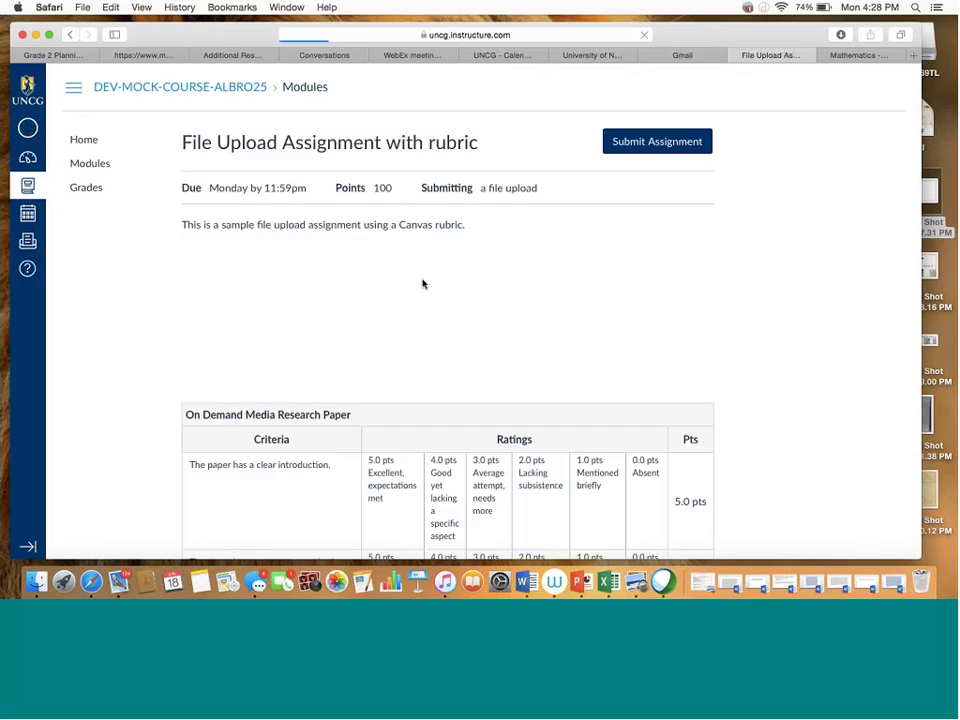
pyautogui.scroll(-1, 422, 281)
pyautogui.scroll(-5, 425, 307)
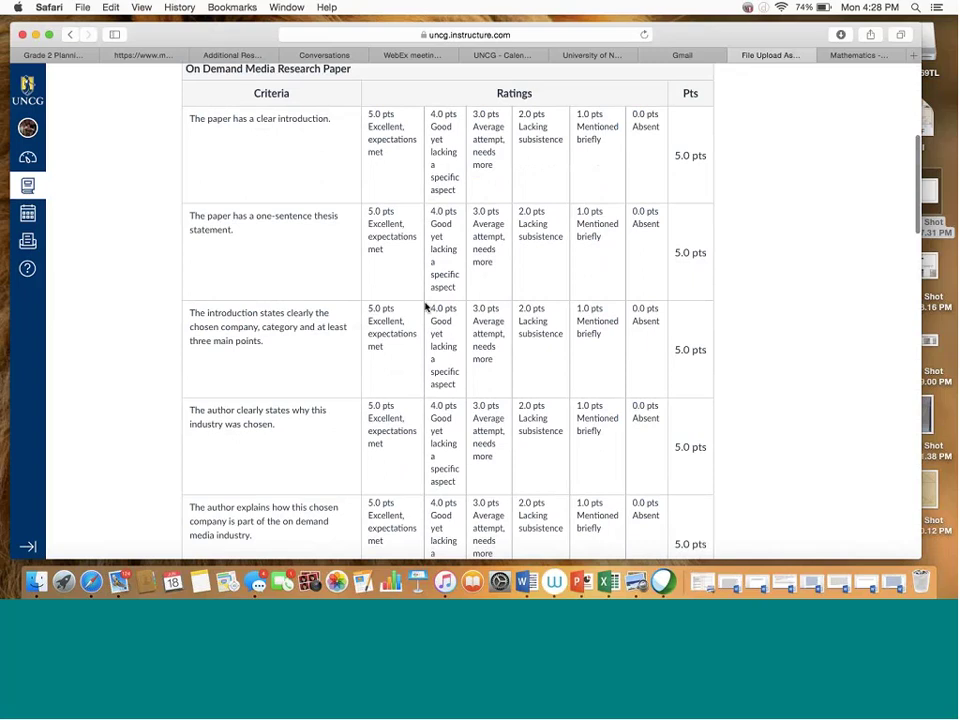
pyautogui.scroll(1, 425, 307)
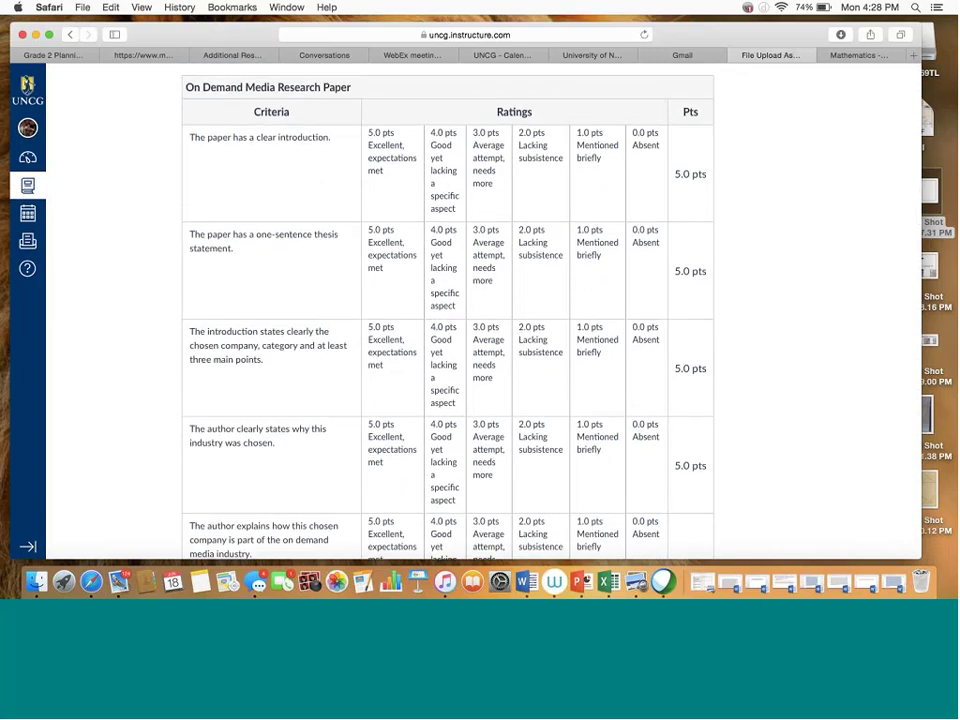
pyautogui.scroll(-8, 805, 354)
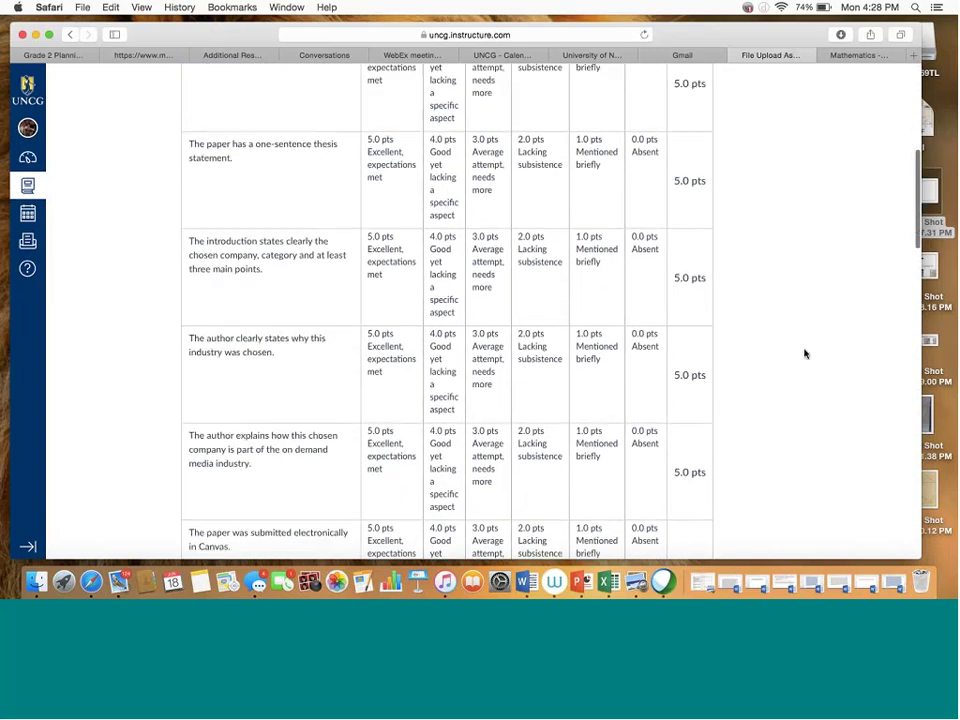
pyautogui.scroll(-4, 805, 354)
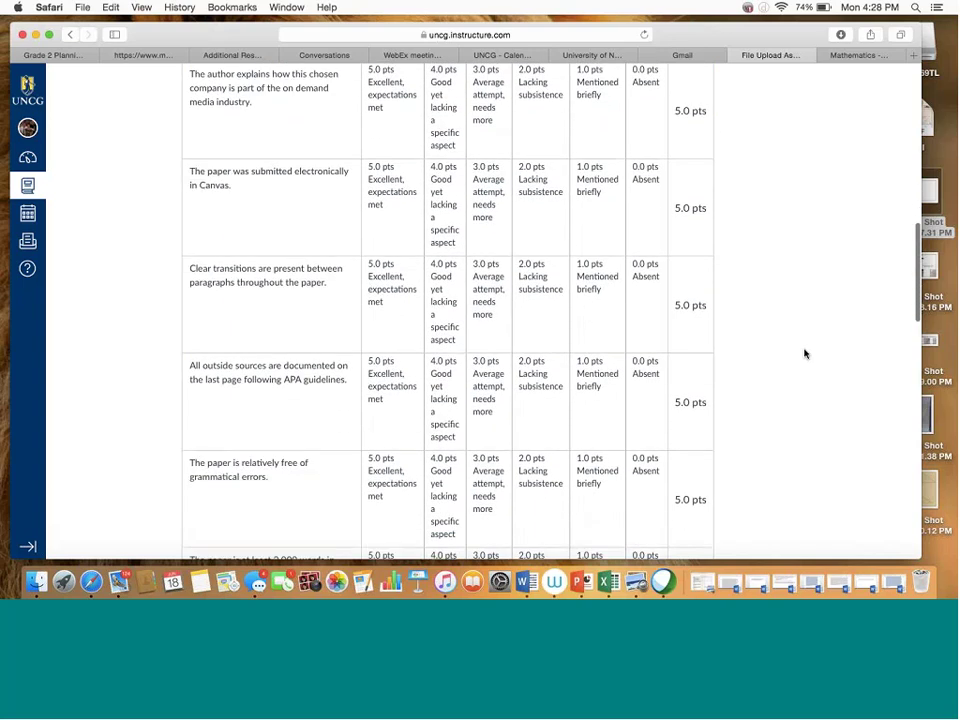
pyautogui.scroll(7, 805, 354)
pyautogui.scroll(7, 805, 354)
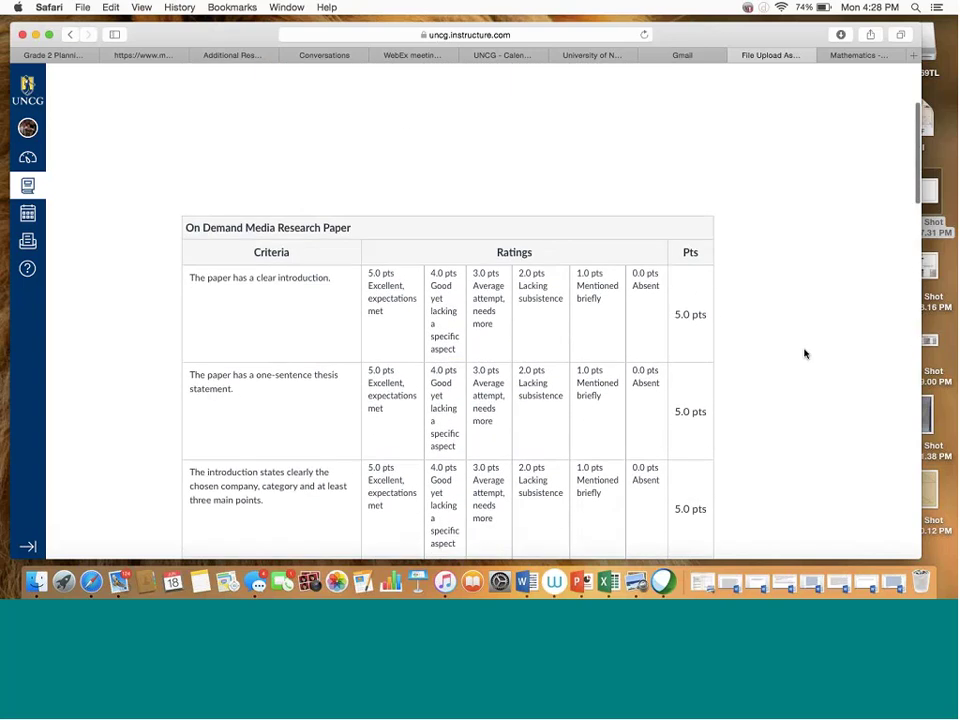
pyautogui.scroll(-2, 805, 354)
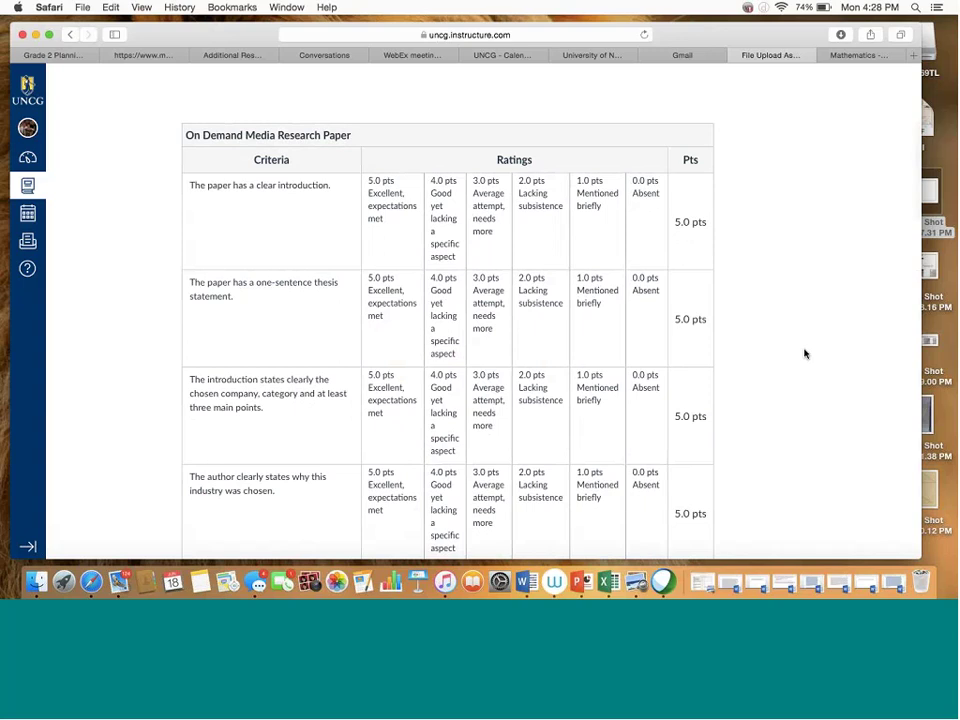
pyautogui.scroll(-3, 805, 353)
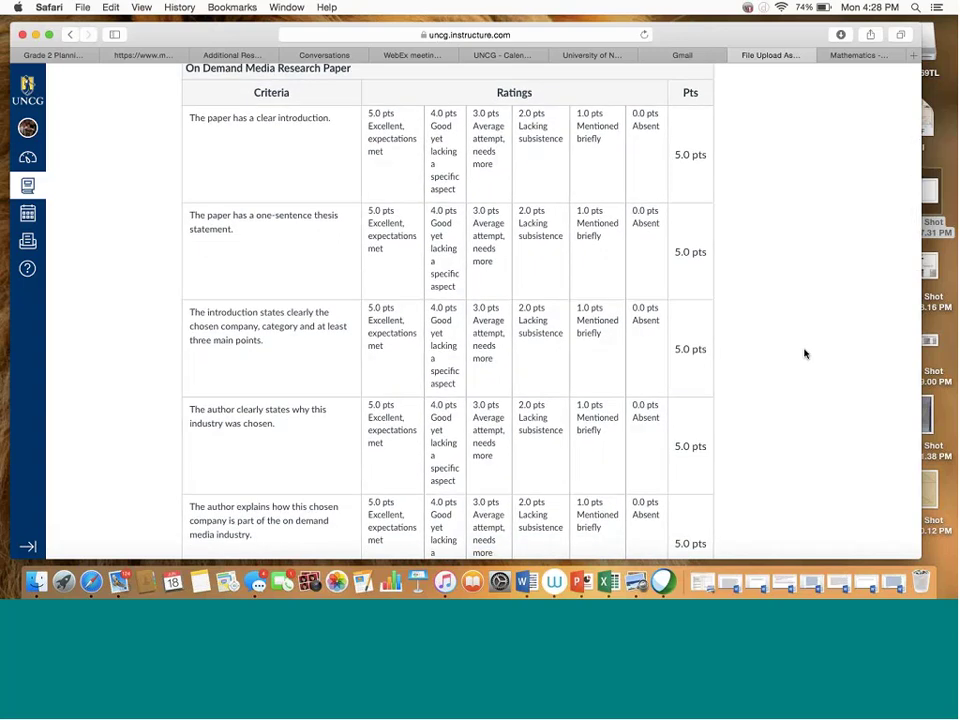
pyautogui.scroll(-15, 805, 353)
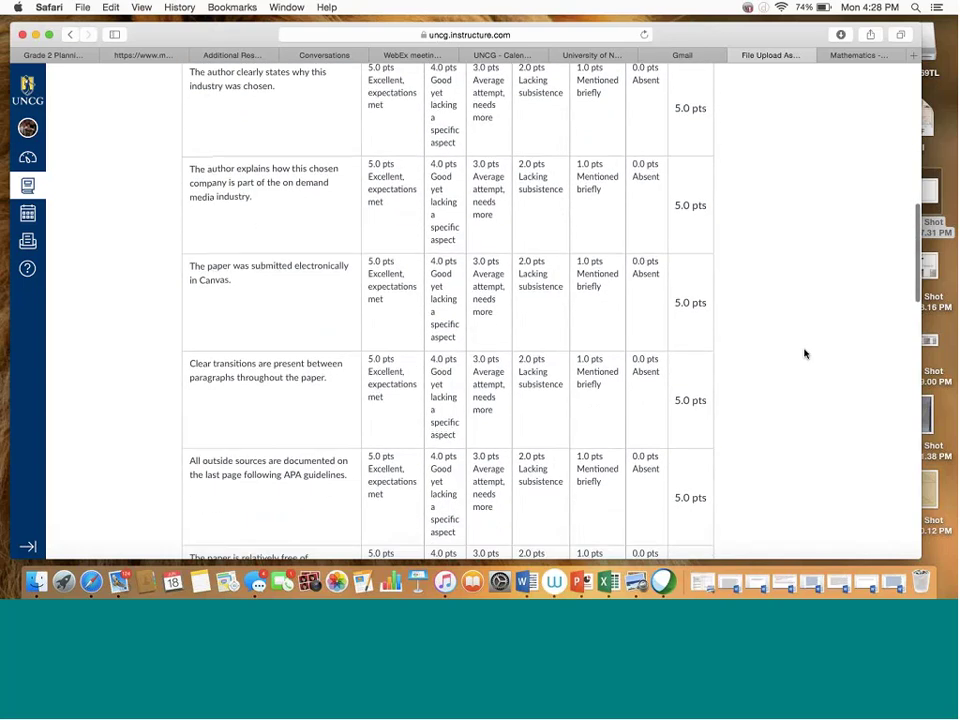
pyautogui.scroll(-2, 805, 353)
pyautogui.scroll(20, 805, 353)
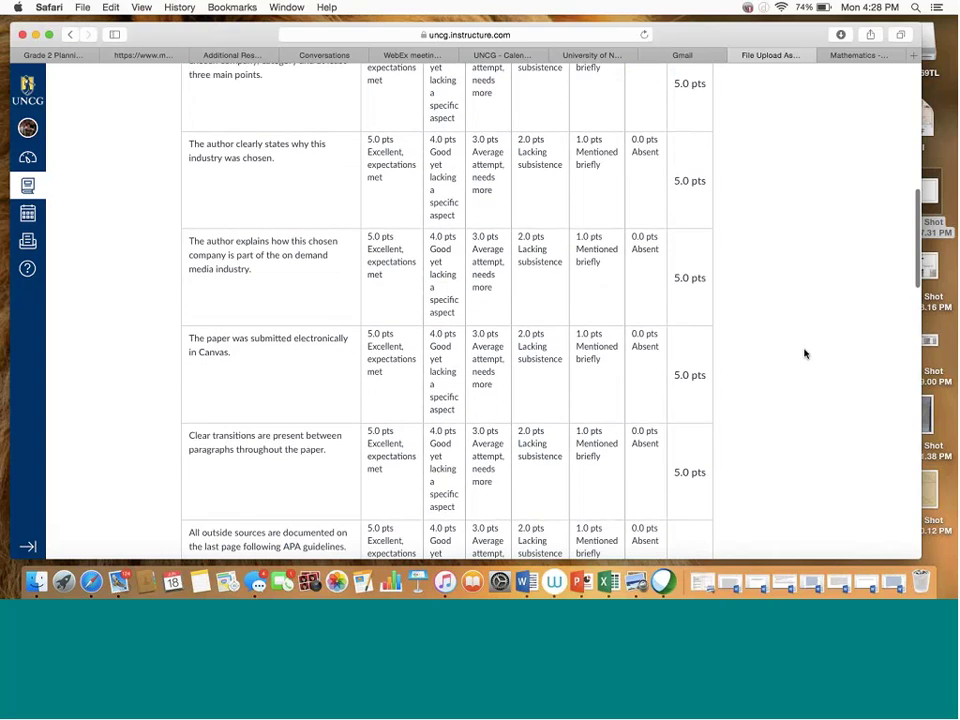
# Review the File Upload Assignment with rubric page, comparing its due date, points and description with the opening rubric criteria.
pyautogui.scroll(2, 805, 353)
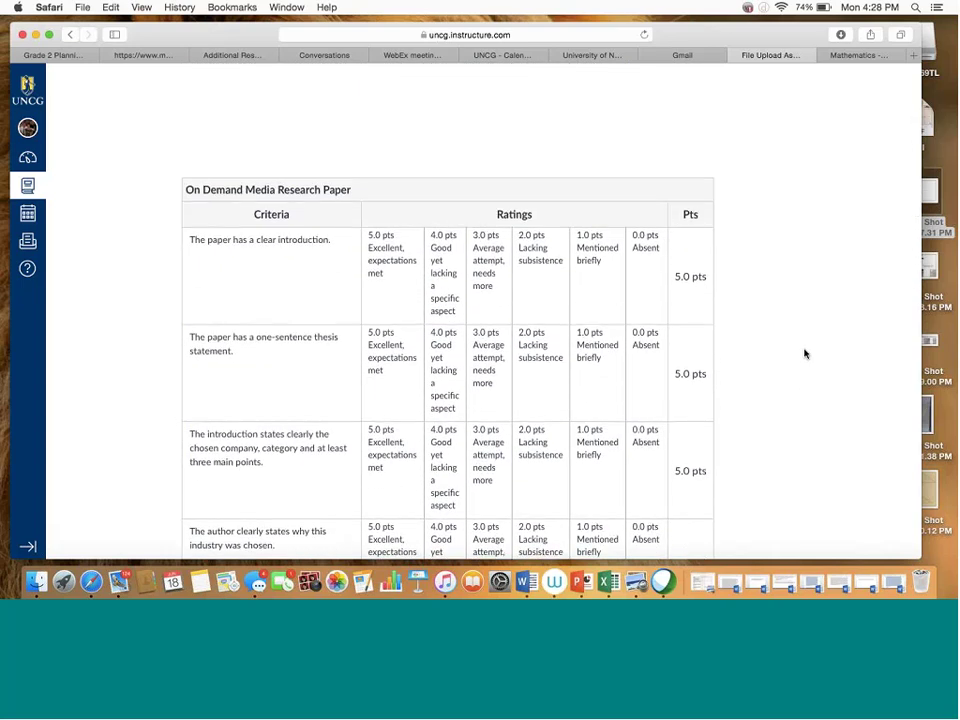
pyautogui.scroll(10, 805, 353)
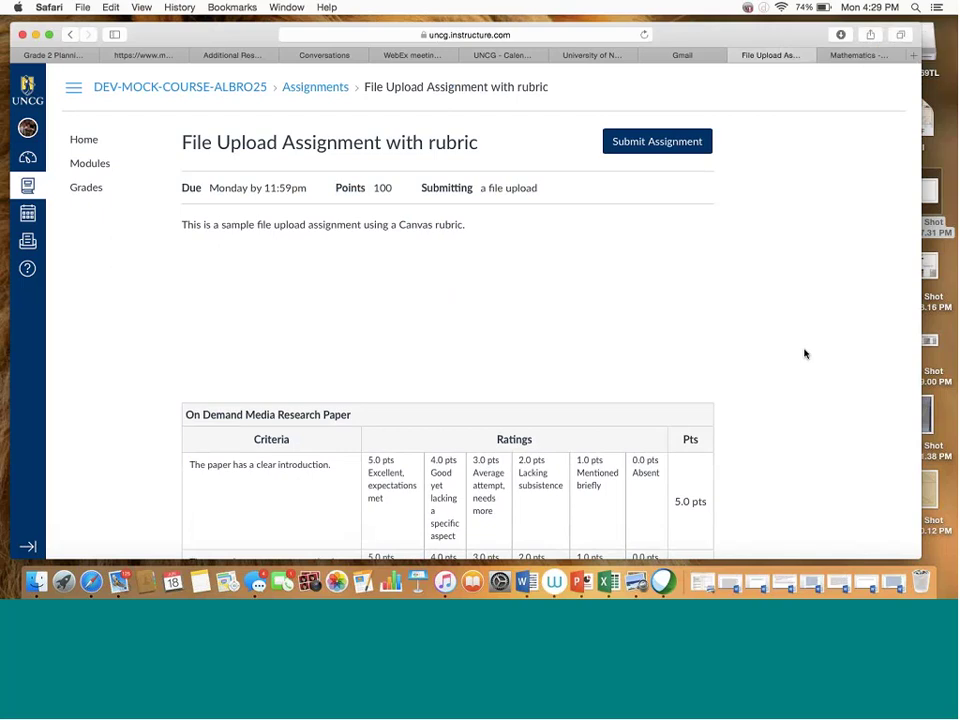
pyautogui.scroll(-3, 805, 354)
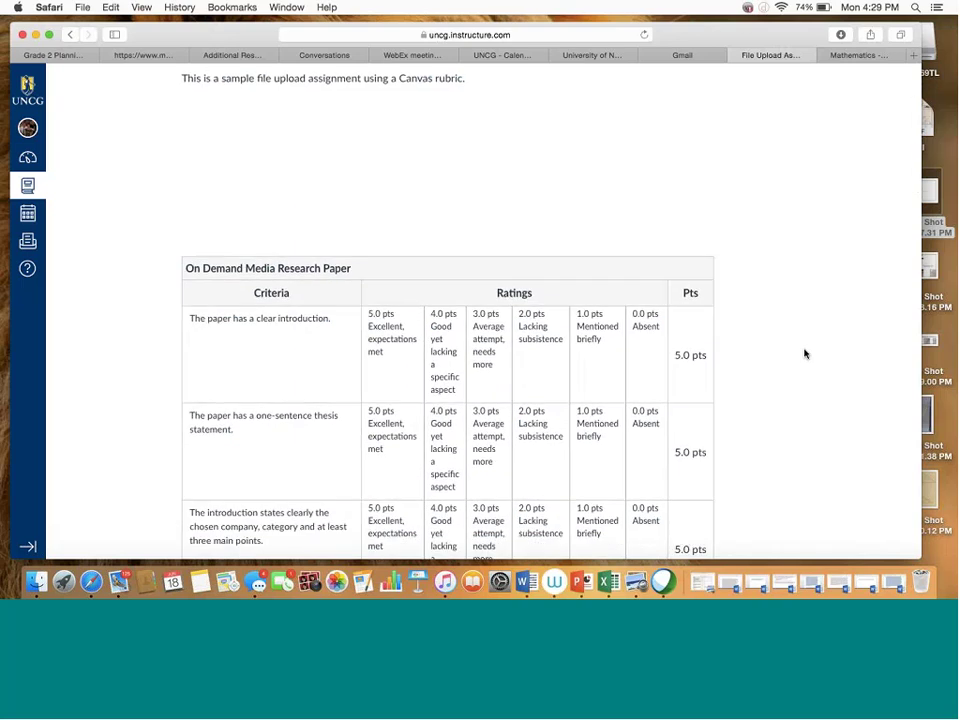
pyautogui.scroll(-2, 805, 354)
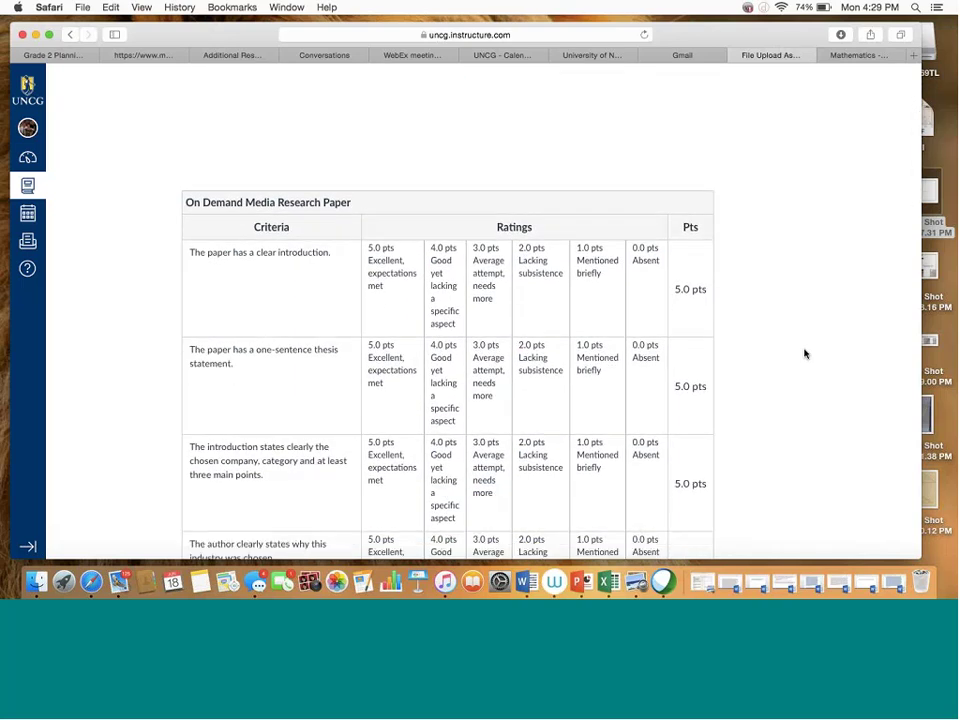
pyautogui.scroll(-3, 805, 354)
pyautogui.scroll(-3, 805, 354)
pyautogui.scroll(10, 805, 354)
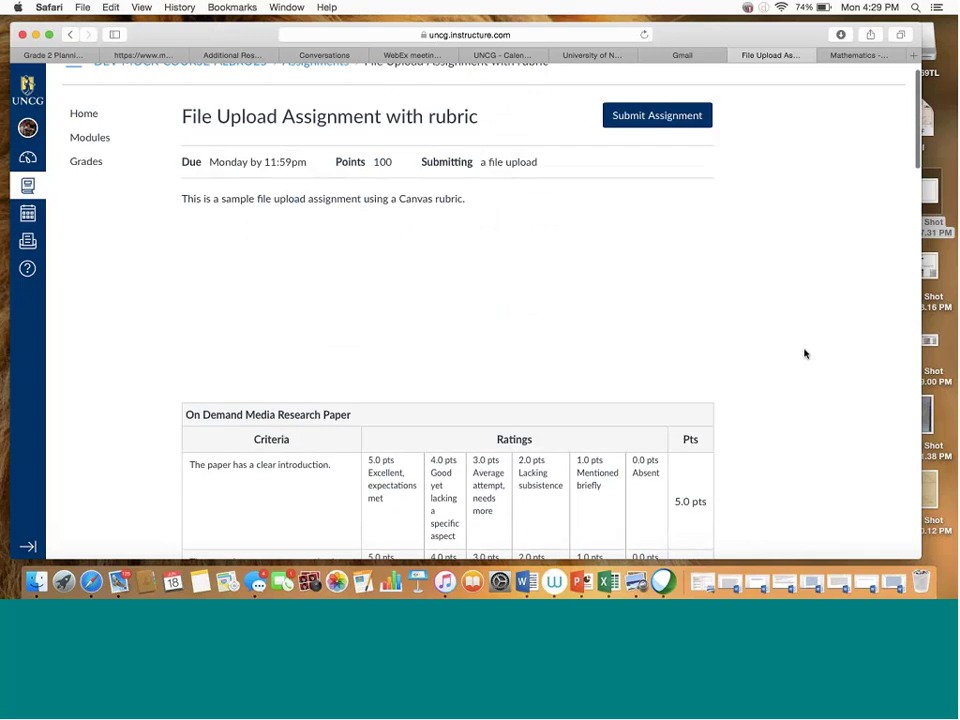
pyautogui.scroll(-6, 805, 354)
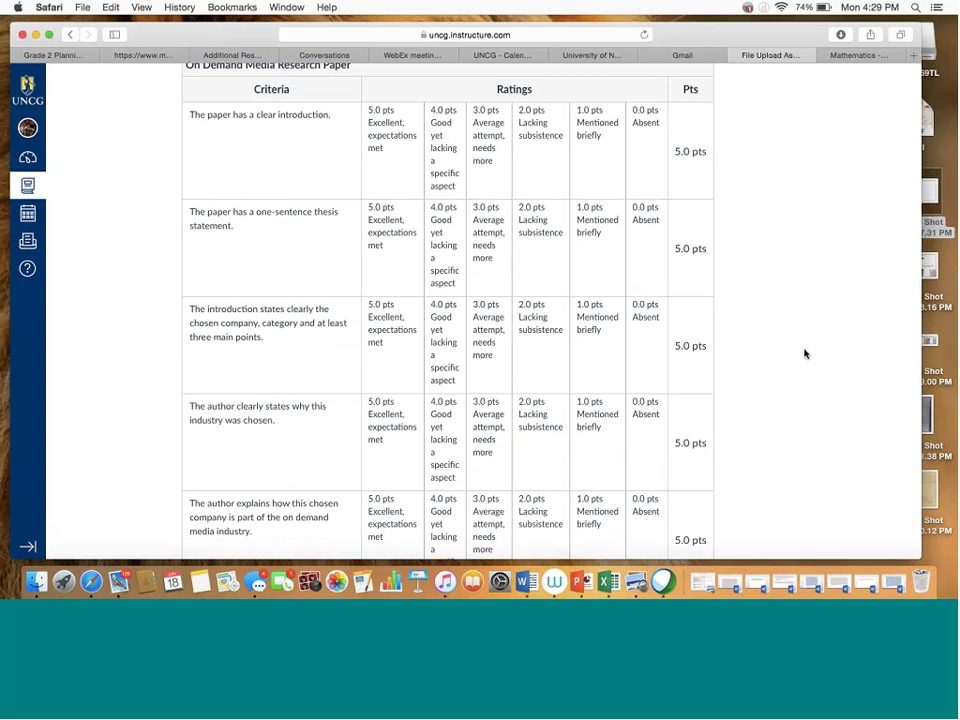
pyautogui.scroll(6, 805, 353)
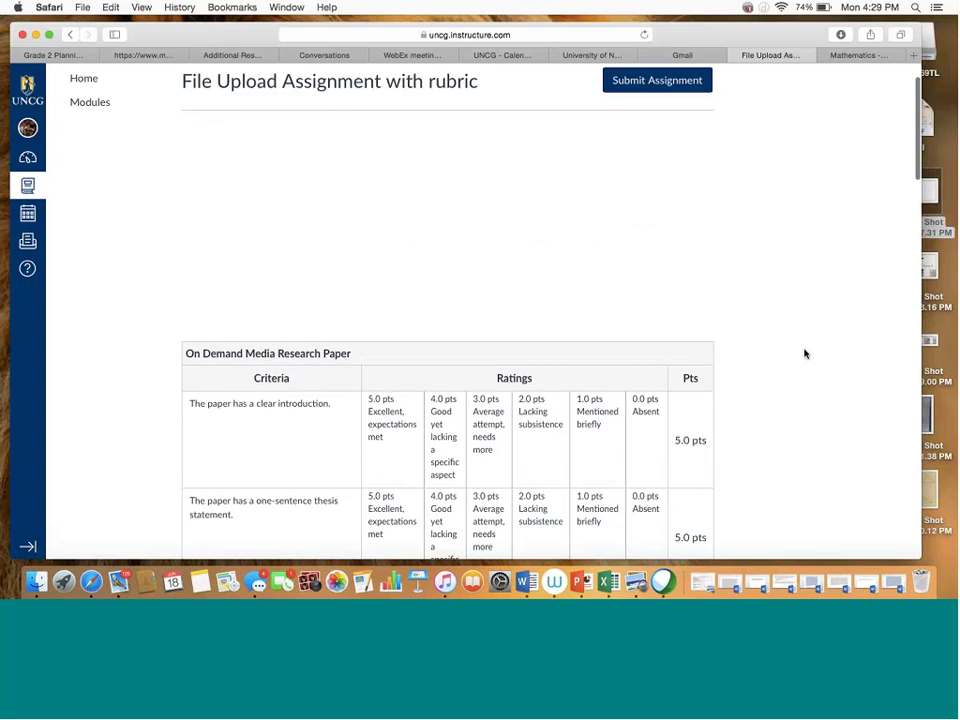
pyautogui.scroll(2, 805, 353)
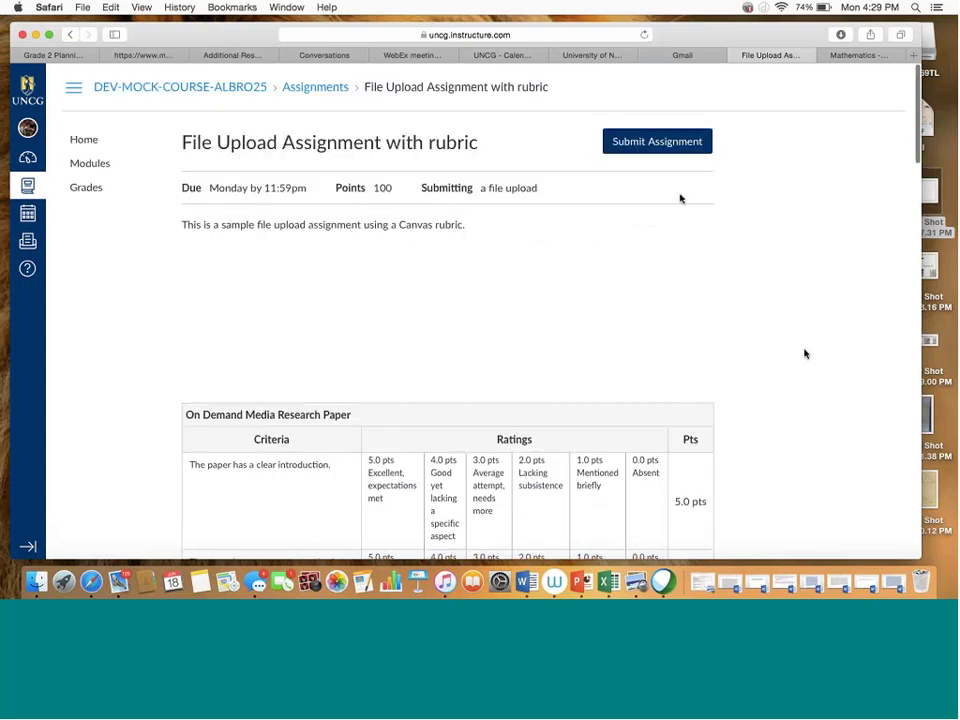
# Start a file upload submission for File Upload Assignment with rubric, adding a second file field and removing it again.
pyautogui.click(654, 148)
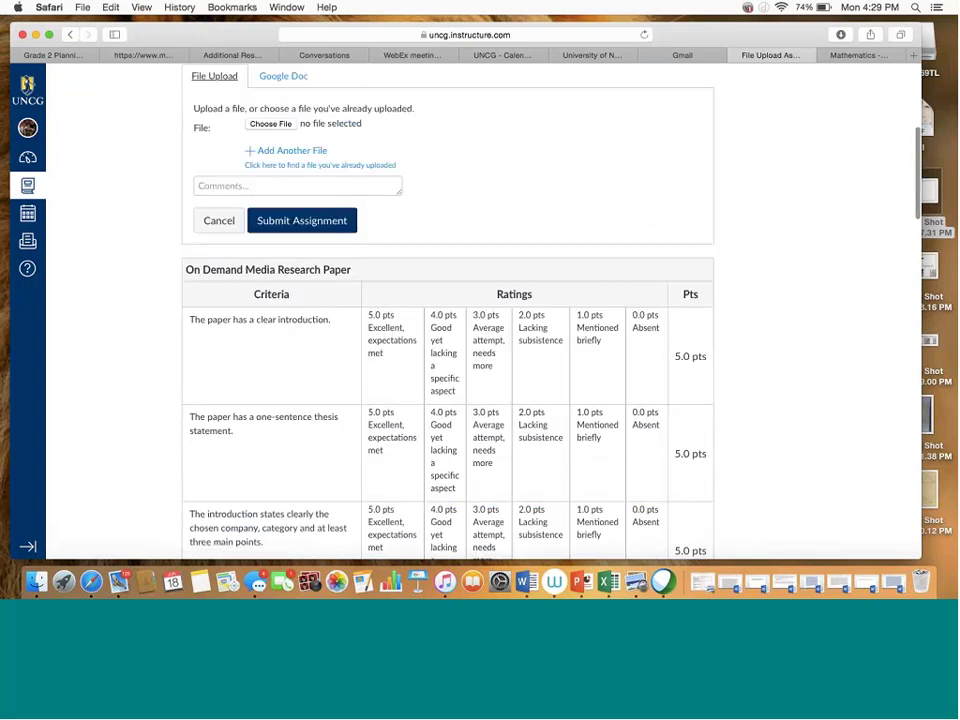
pyautogui.click(285, 152)
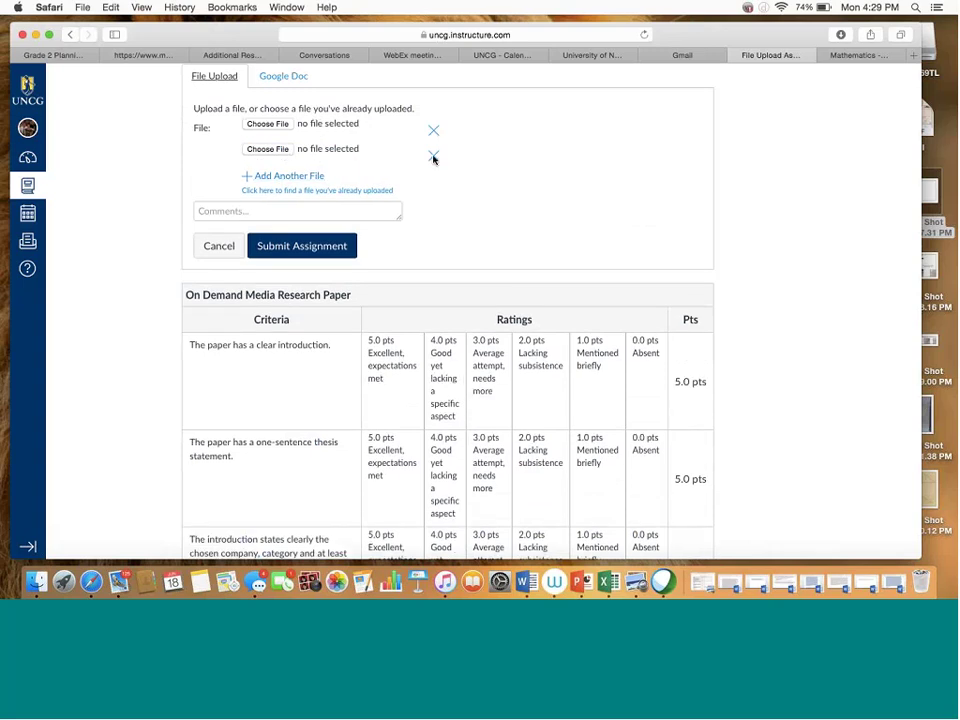
pyautogui.click(433, 158)
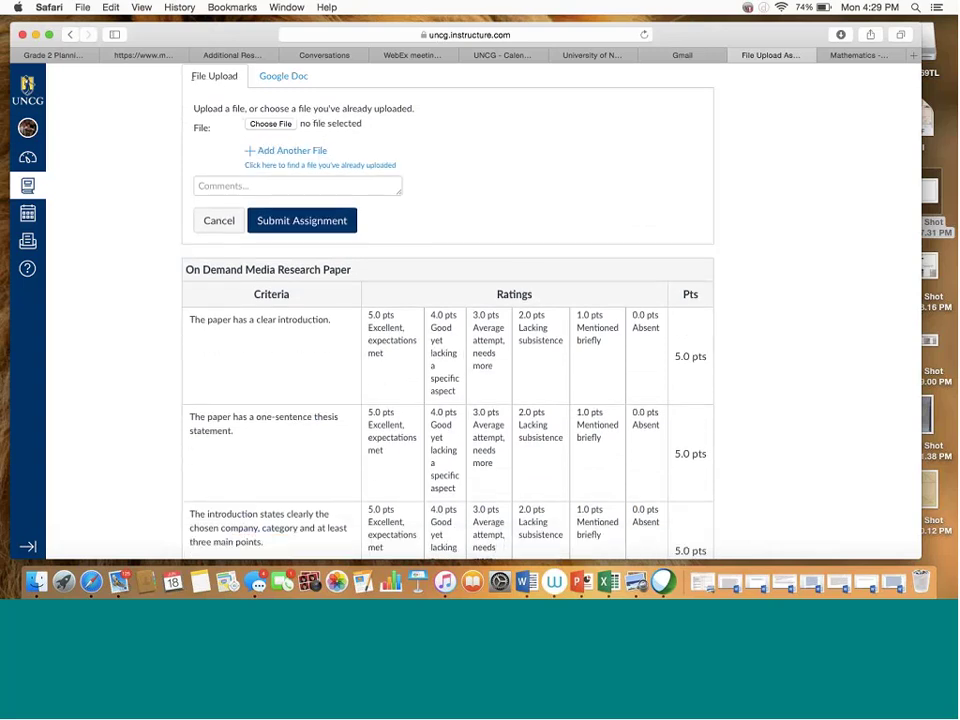
# Attach the Mathematics Test Word document from the Documents folder and submit the assignment.
pyautogui.click(271, 124)
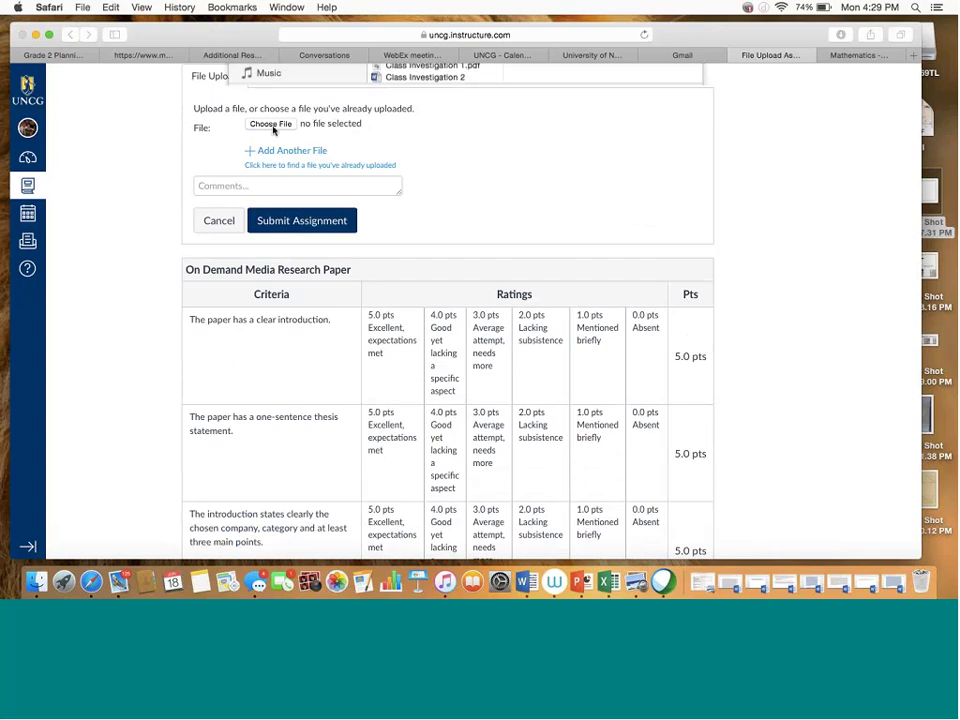
pyautogui.scroll(-20, 445, 258)
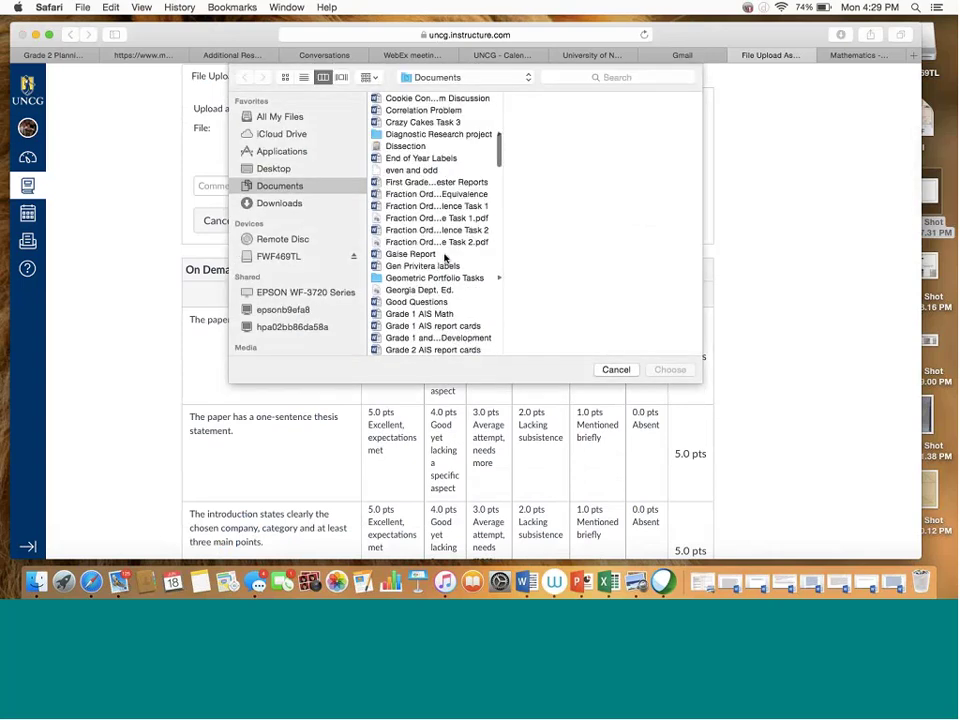
pyautogui.scroll(-6, 445, 258)
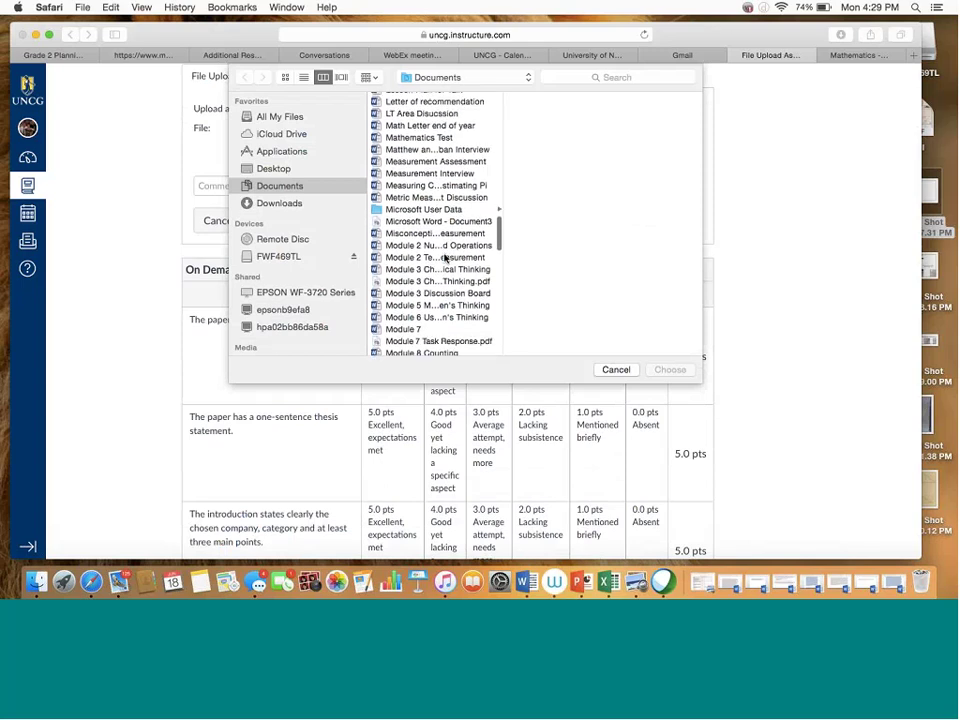
pyautogui.click(420, 148)
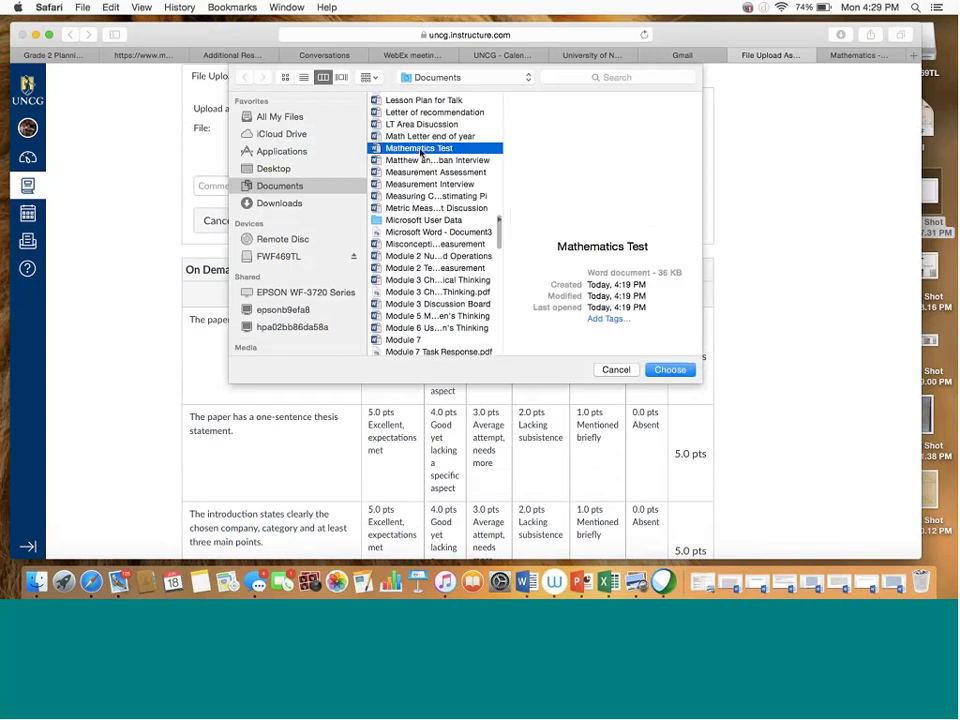
pyautogui.click(674, 370)
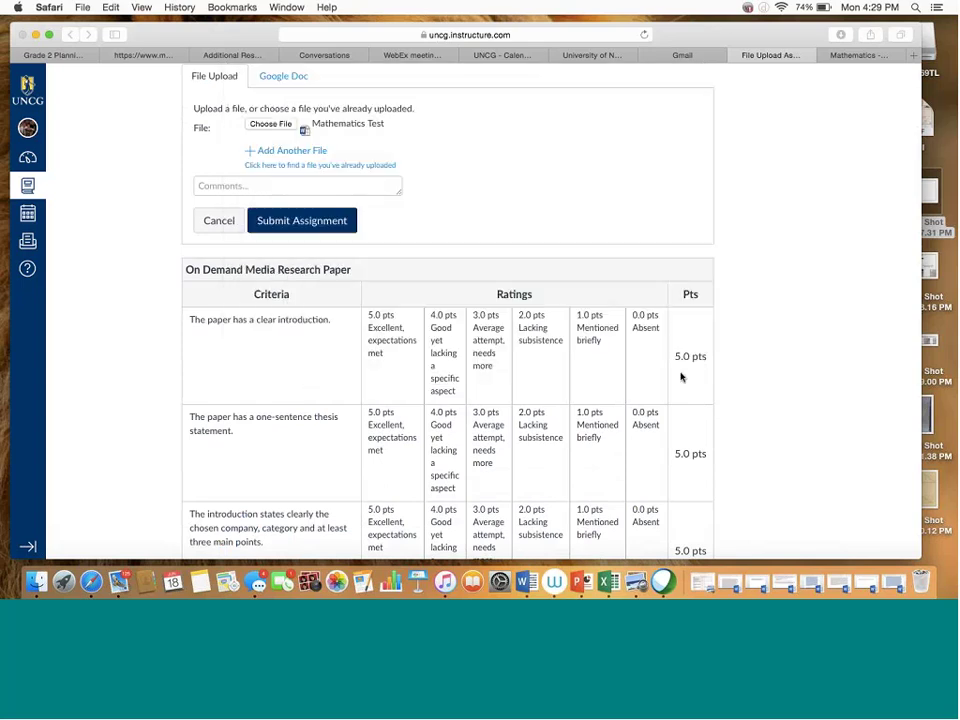
pyautogui.click(280, 221)
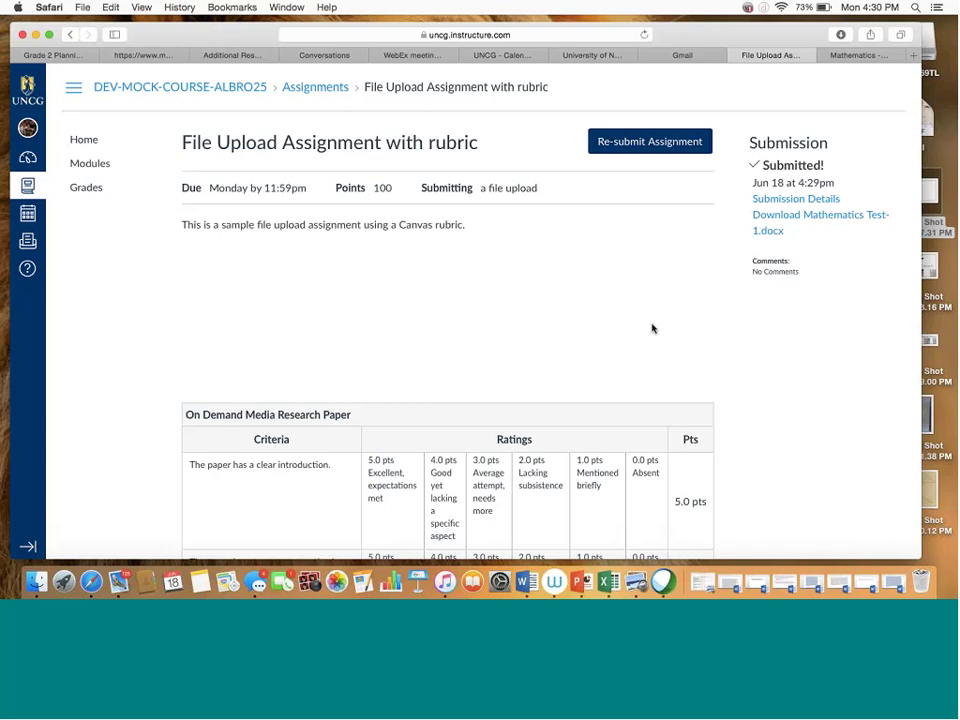
# Look over the submitted assignment page and reload it to check for a grade.
pyautogui.scroll(-2, 652, 328)
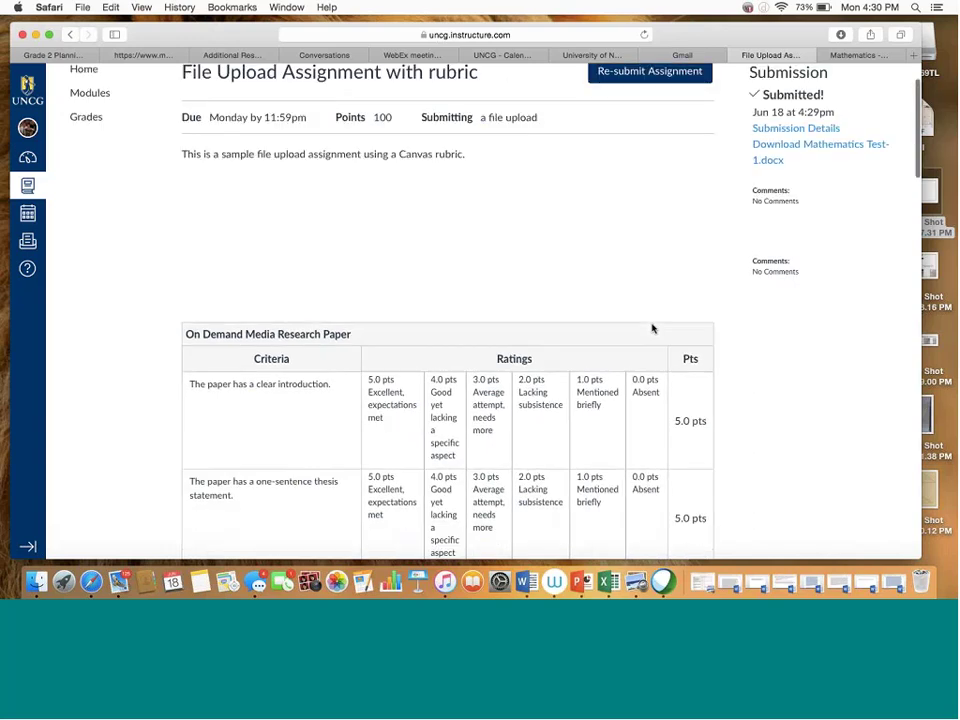
pyautogui.scroll(2, 652, 328)
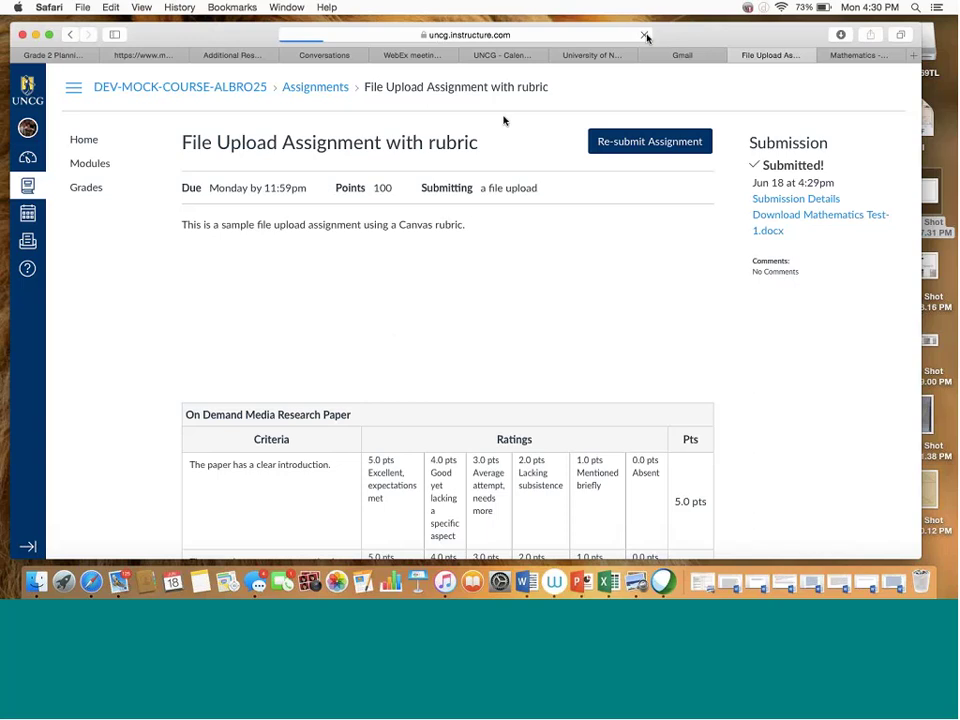
pyautogui.click(644, 35)
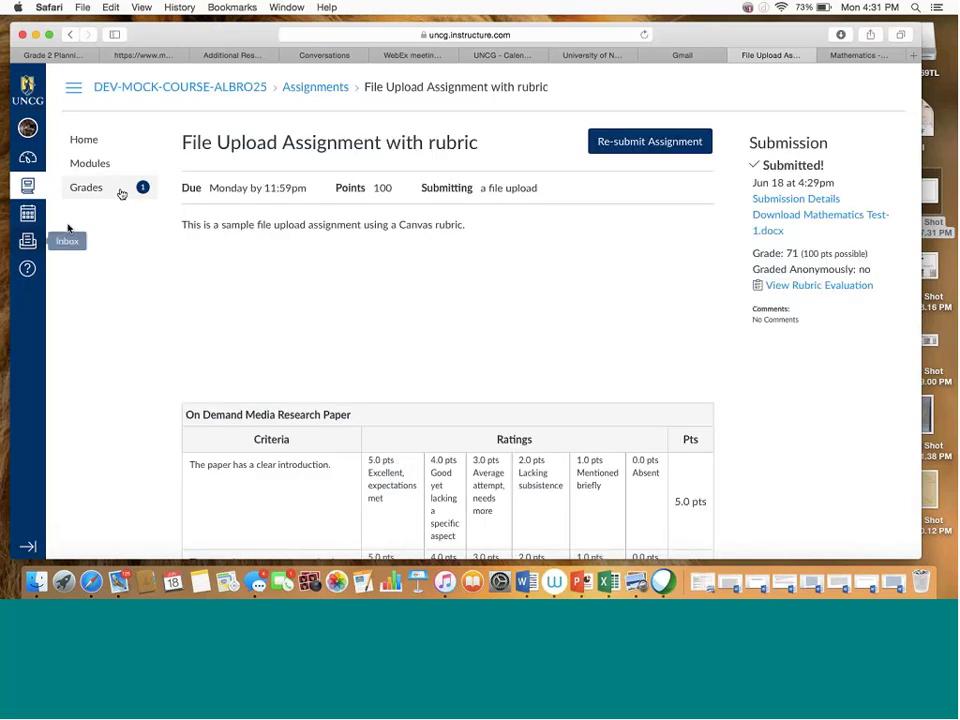
# Check the course grades list and open the submission details of the graded File Upload Assignment with rubric.
pyautogui.click(92, 188)
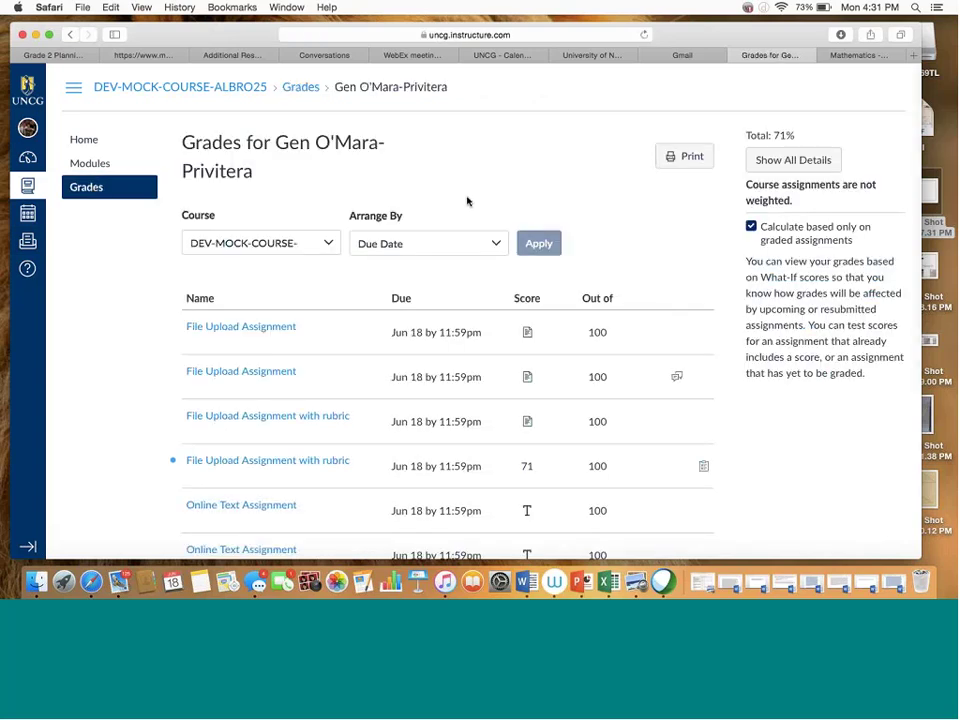
pyautogui.scroll(-5, 466, 201)
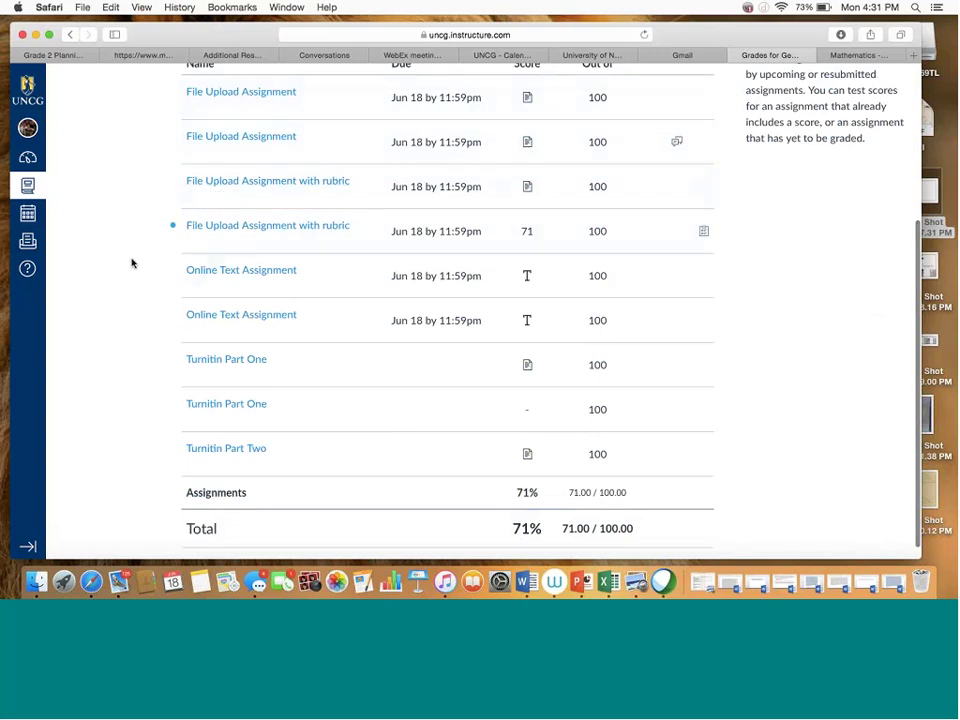
pyautogui.click(272, 232)
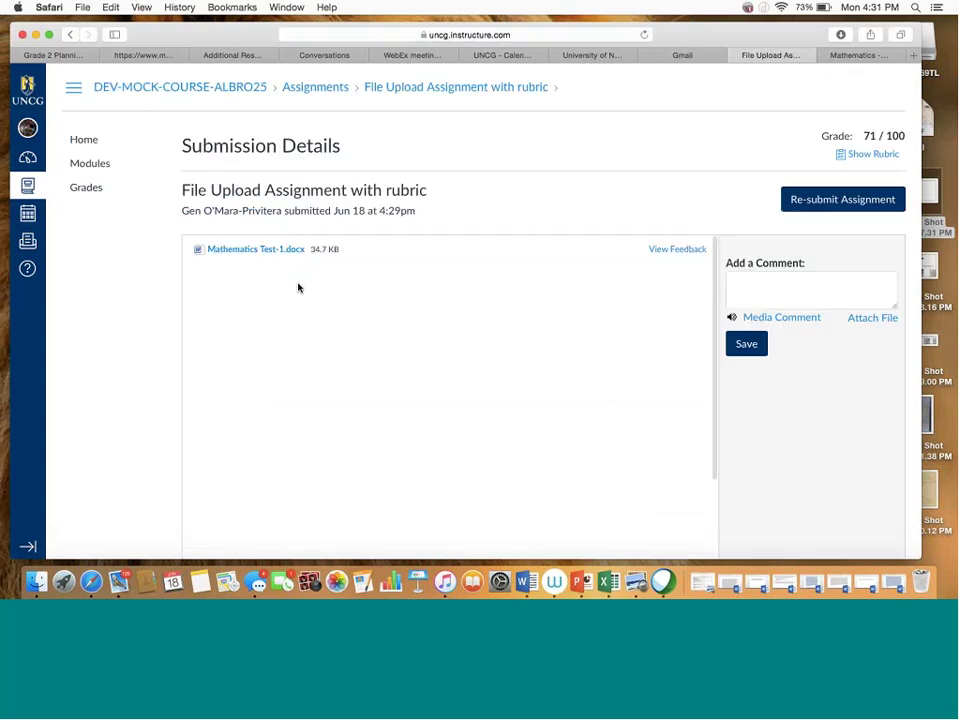
# View the feedback on the submitted Mathematics Test-1.docx in the document preview.
pyautogui.click(686, 251)
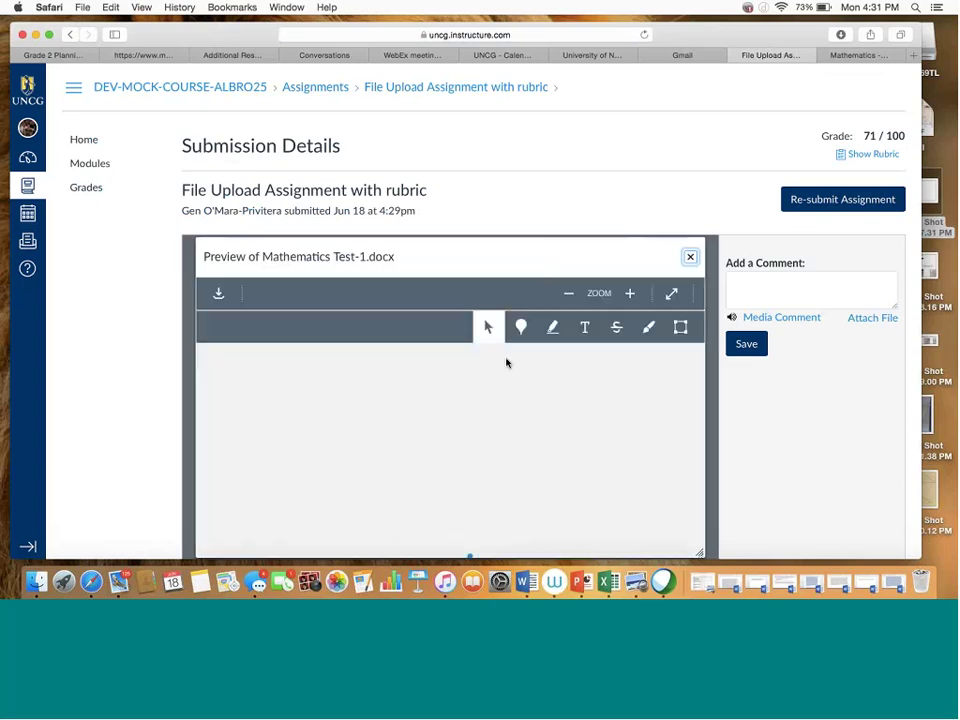
pyautogui.scroll(-2, 544, 364)
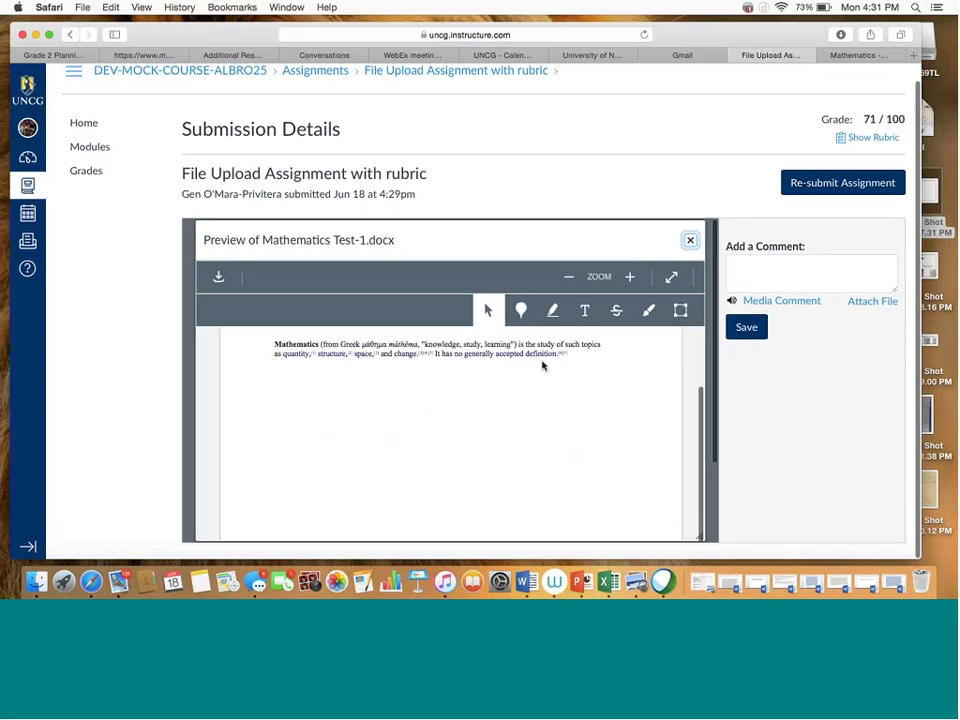
pyautogui.scroll(1, 542, 366)
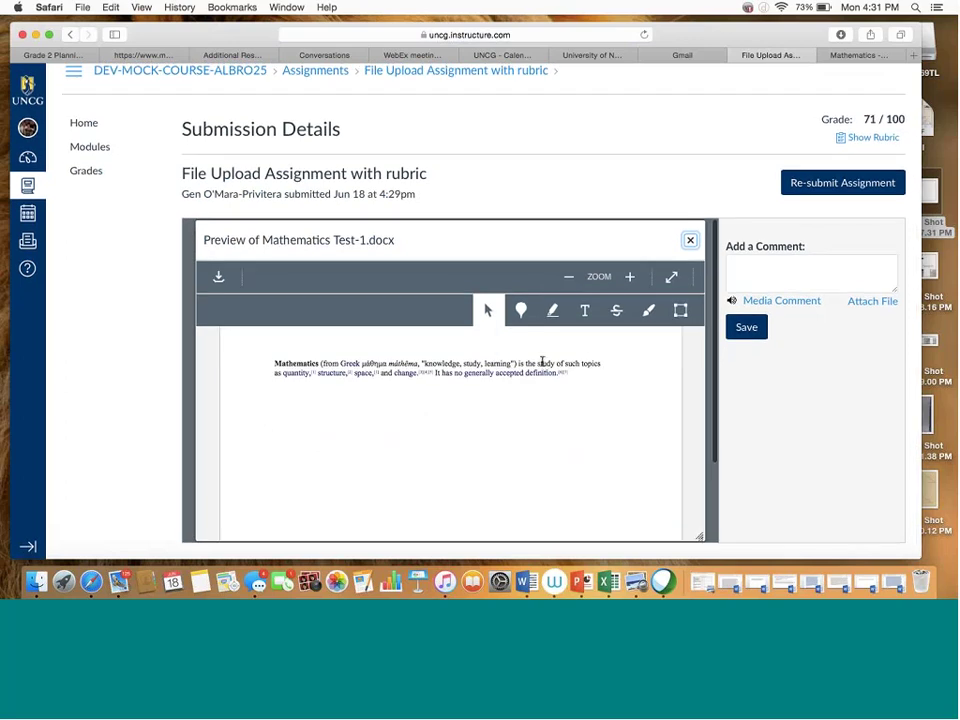
pyautogui.scroll(2, 317, 150)
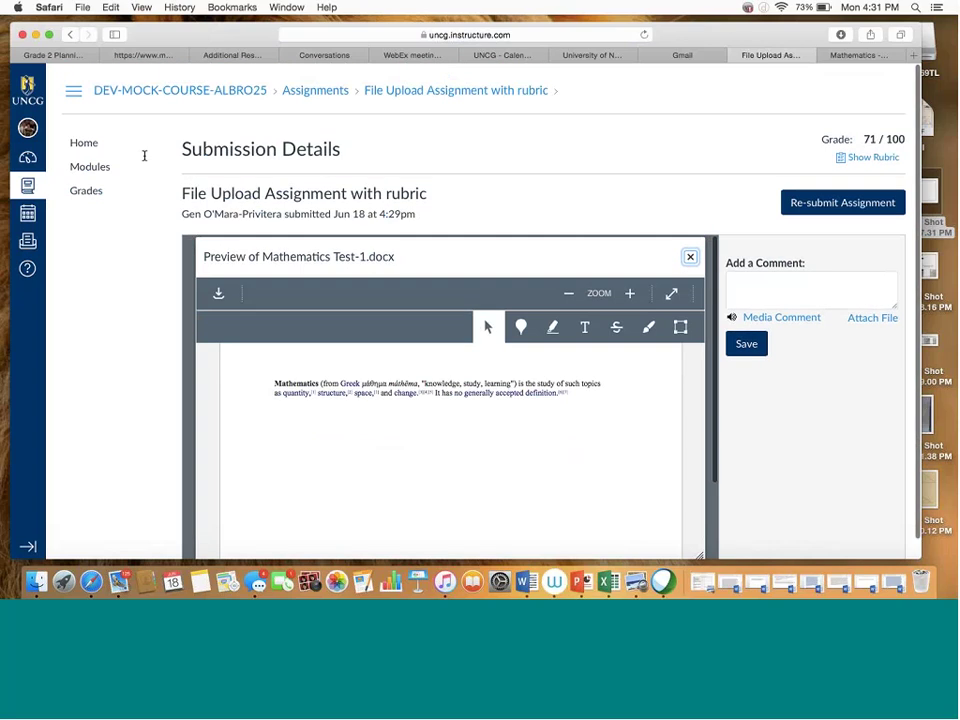
# Open the rubric results of the graded File Upload Assignment with rubric from the course grades and read the criteria ratings.
pyautogui.click(88, 190)
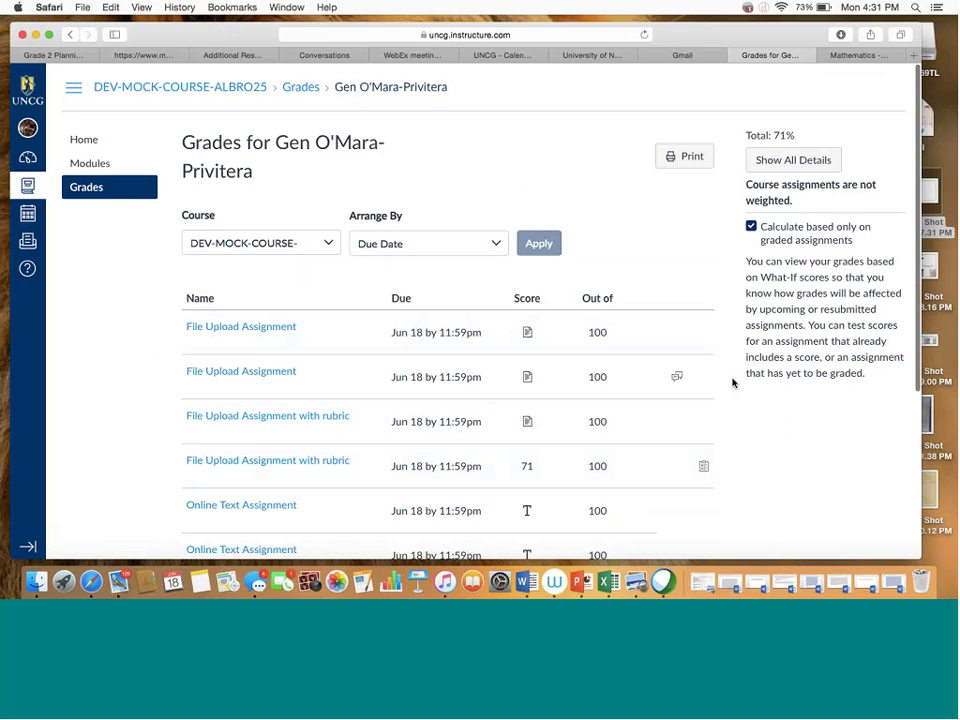
pyautogui.scroll(-4, 740, 400)
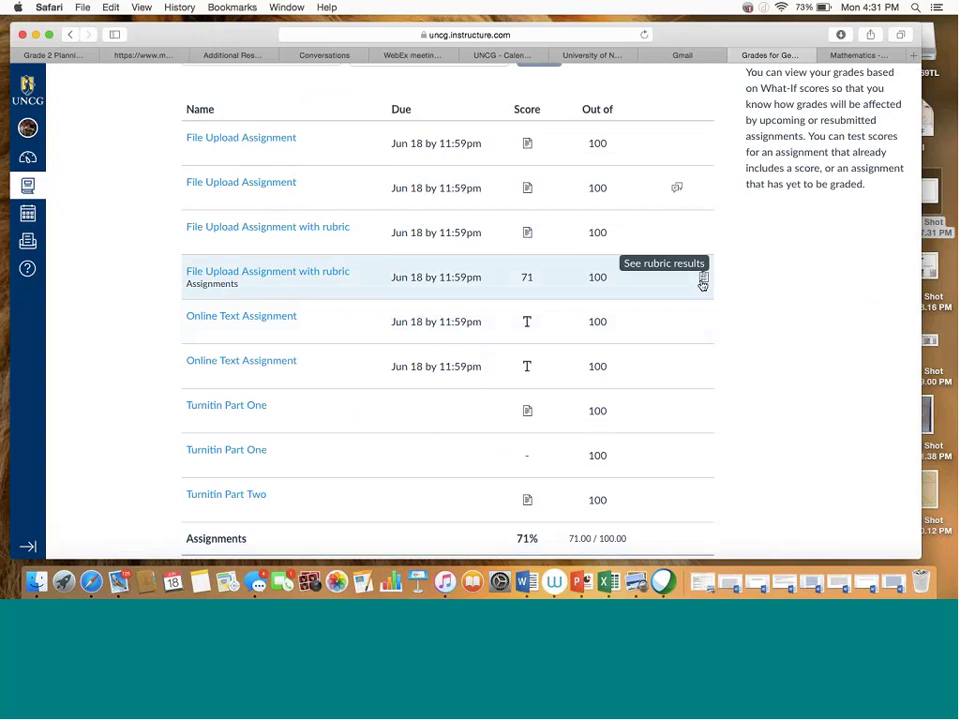
pyautogui.click(703, 280)
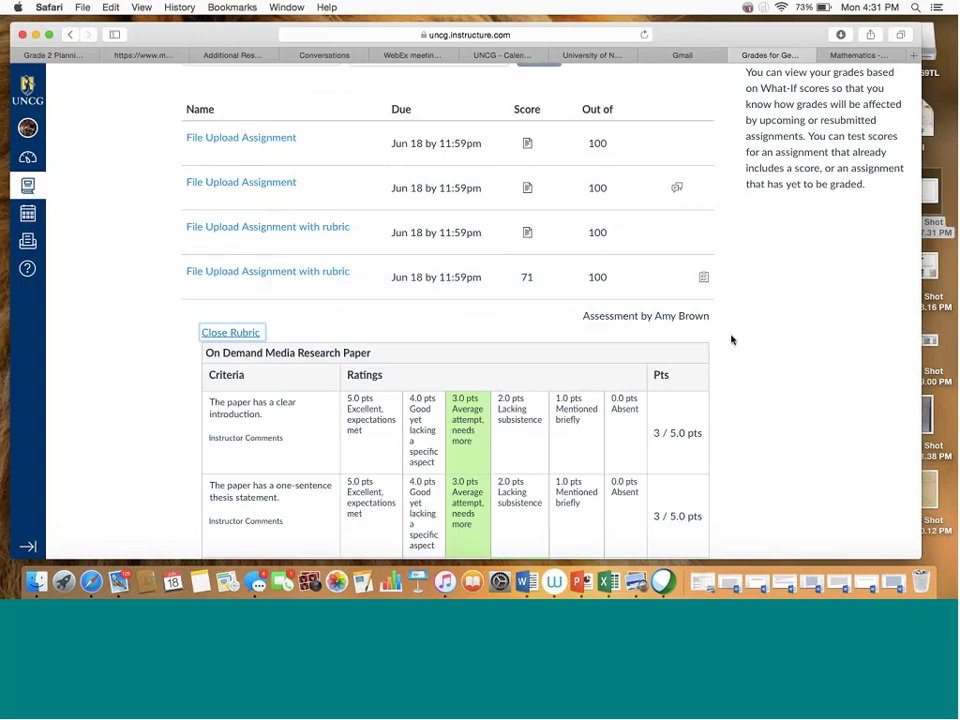
pyautogui.scroll(-5, 725, 350)
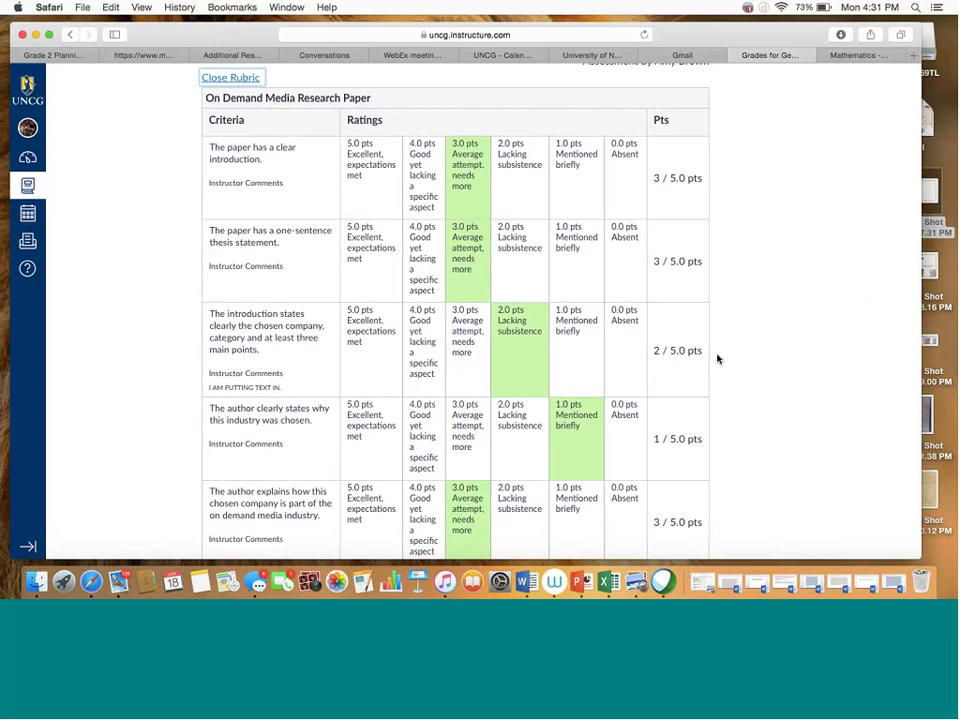
pyautogui.scroll(-2, 717, 359)
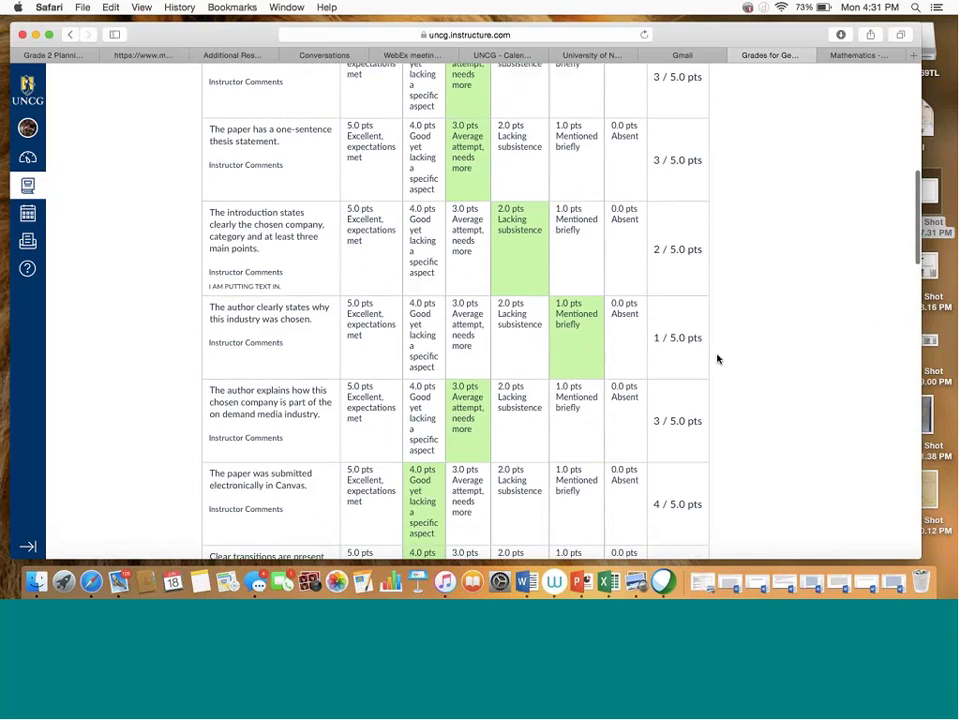
pyautogui.scroll(-1, 717, 359)
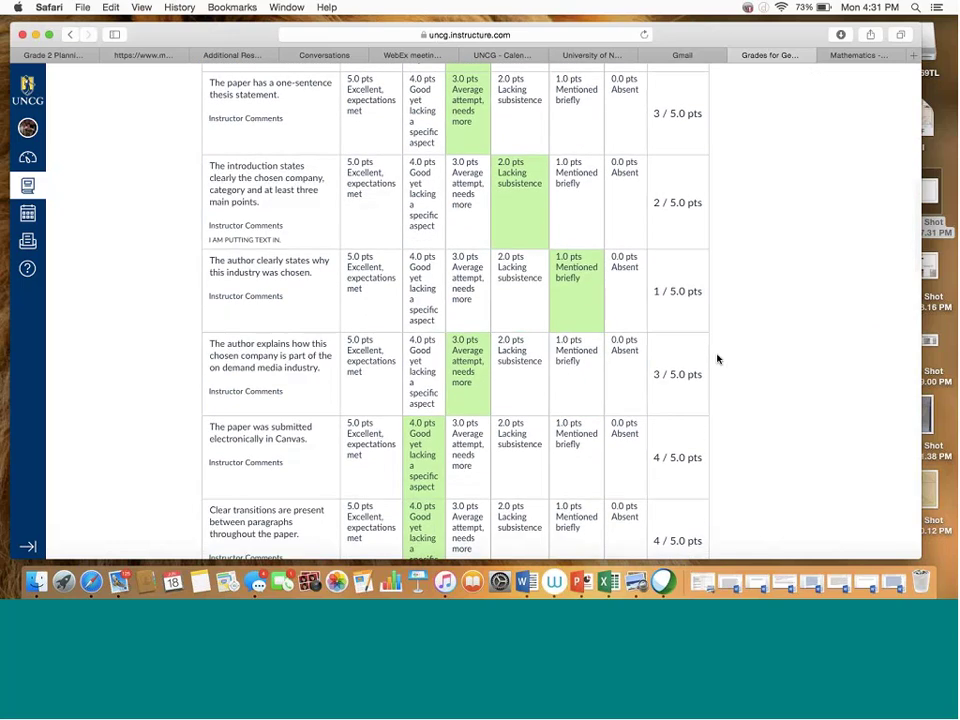
pyautogui.scroll(-8, 717, 359)
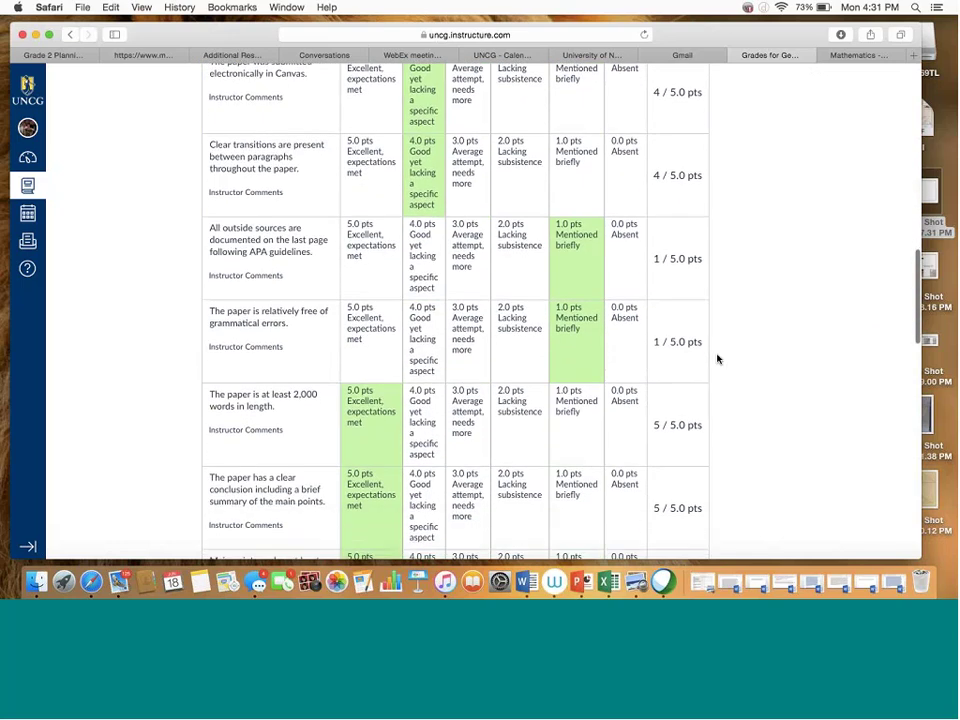
pyautogui.scroll(-11, 717, 359)
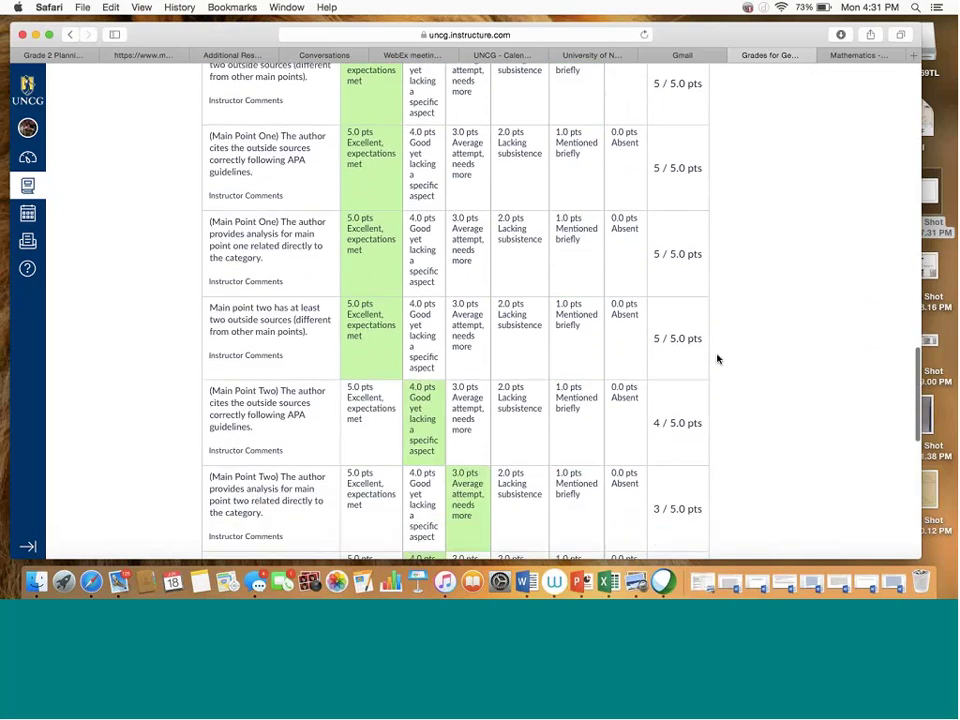
# Review the On Demand Media Research Paper rubric again from its first criterion through to the total points.
pyautogui.scroll(20, 717, 359)
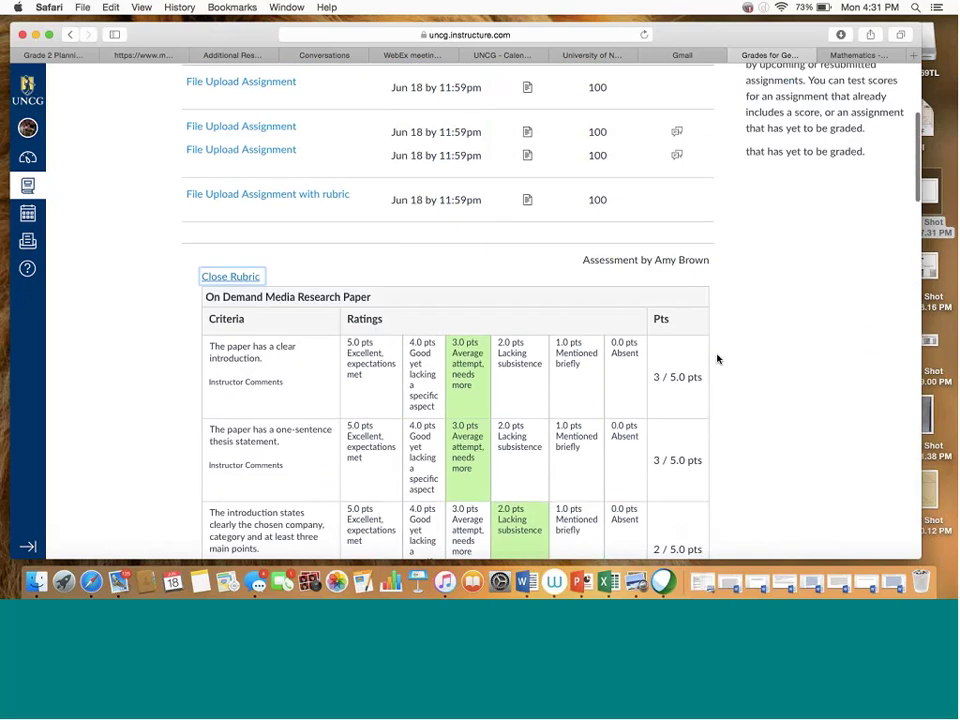
pyautogui.scroll(-11, 717, 359)
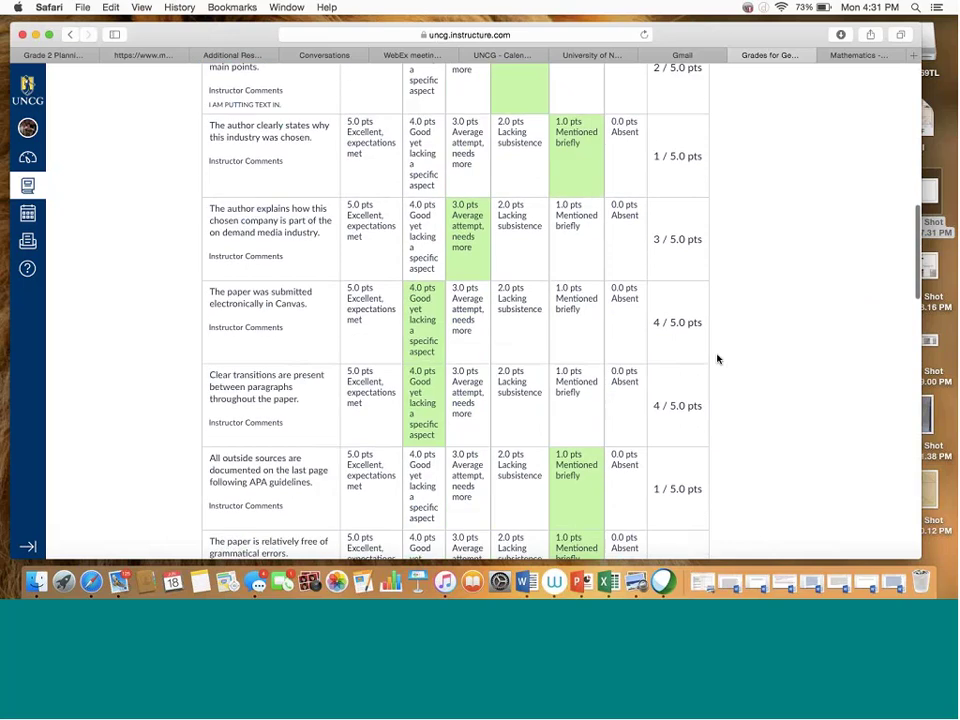
pyautogui.scroll(-13, 717, 359)
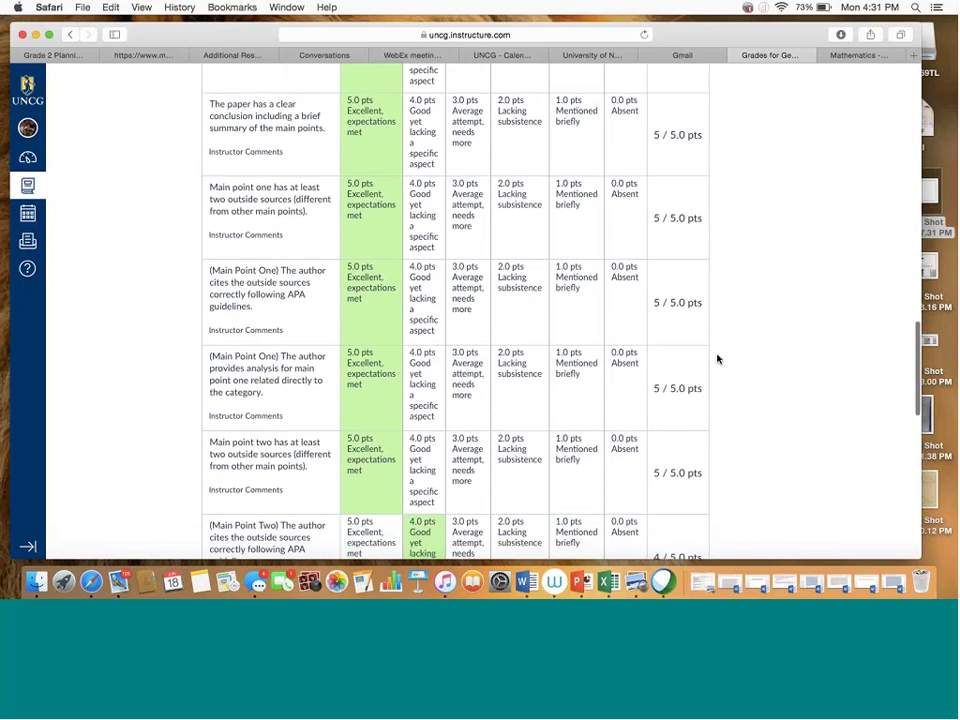
pyautogui.scroll(-12, 717, 359)
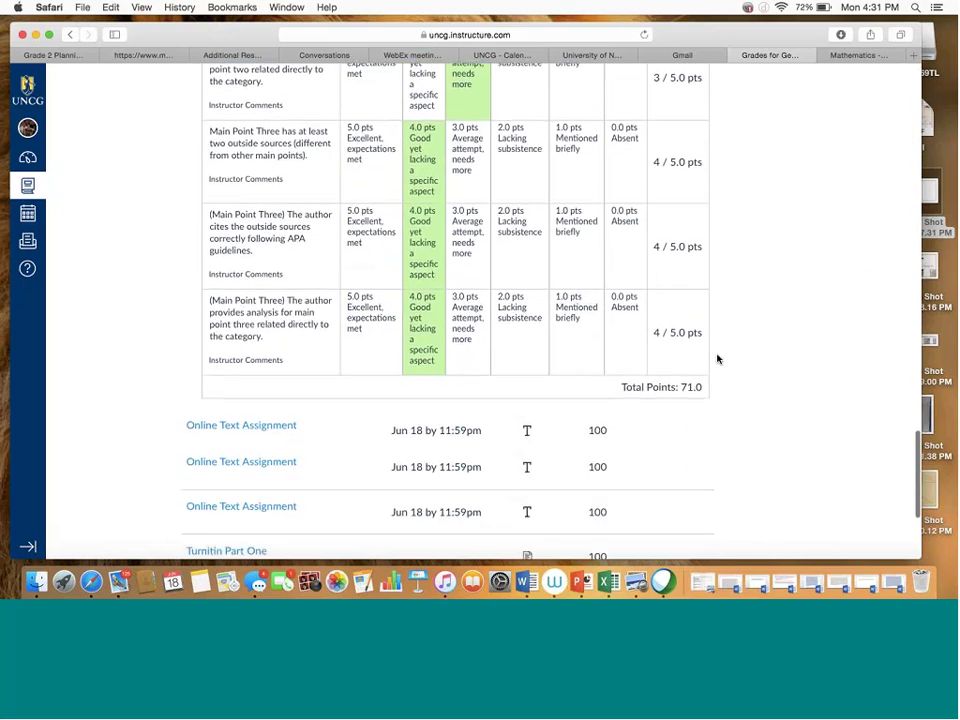
pyautogui.scroll(-4, 717, 359)
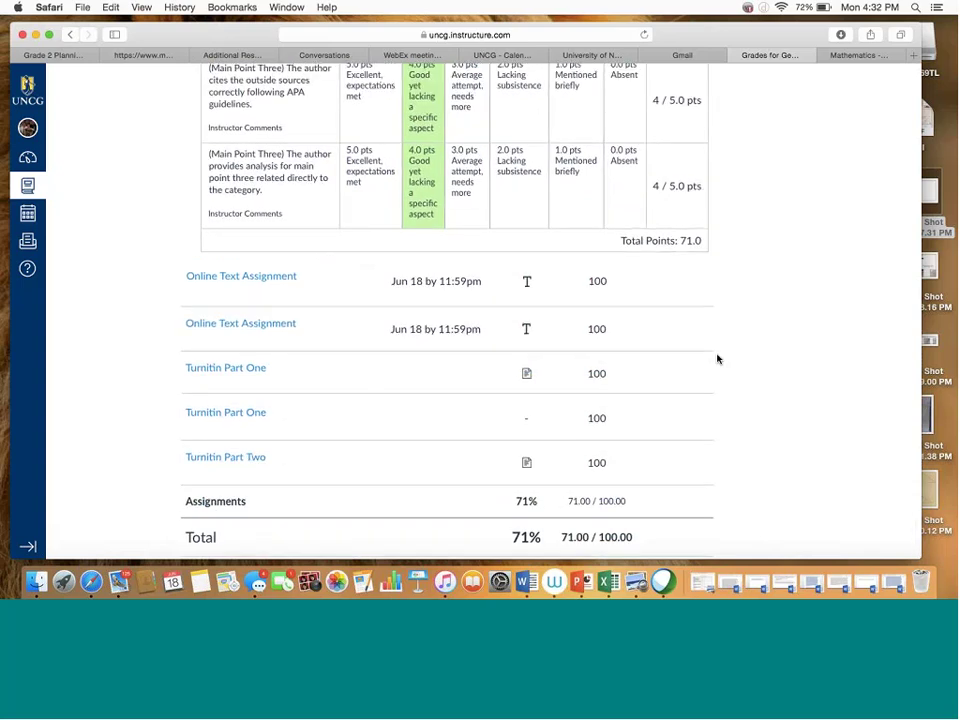
pyautogui.scroll(20, 717, 359)
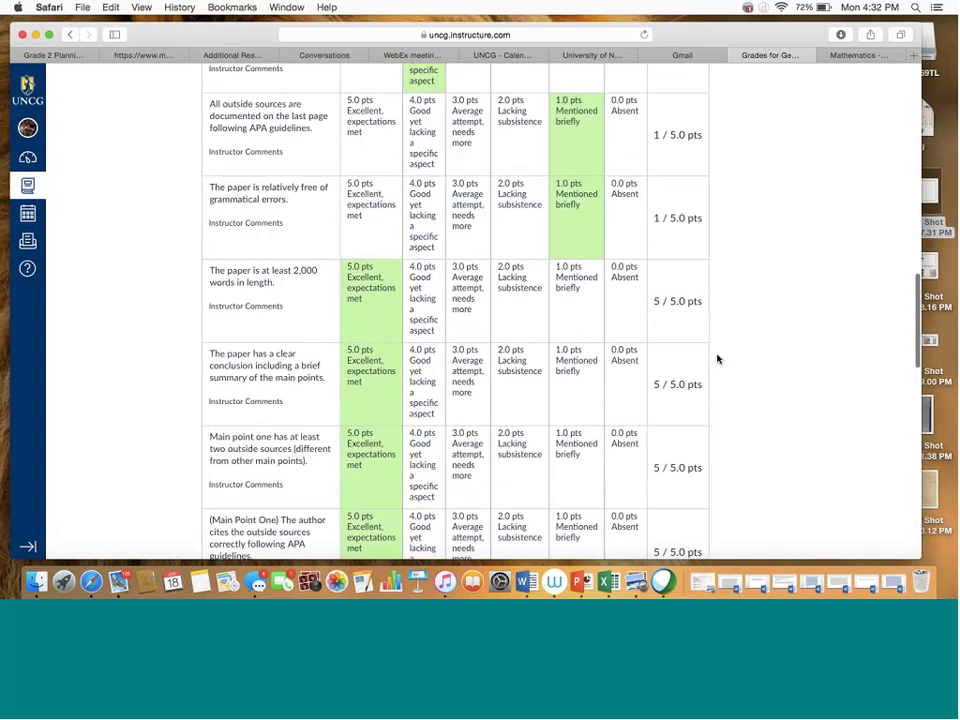
pyautogui.scroll(2, 717, 359)
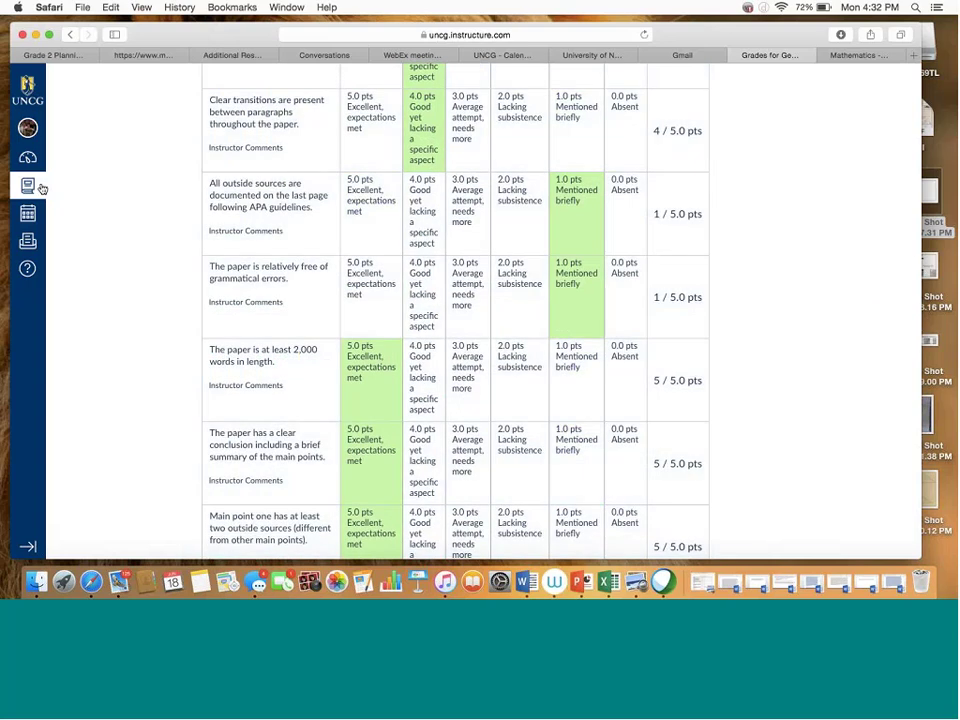
pyautogui.scroll(10, 89, 181)
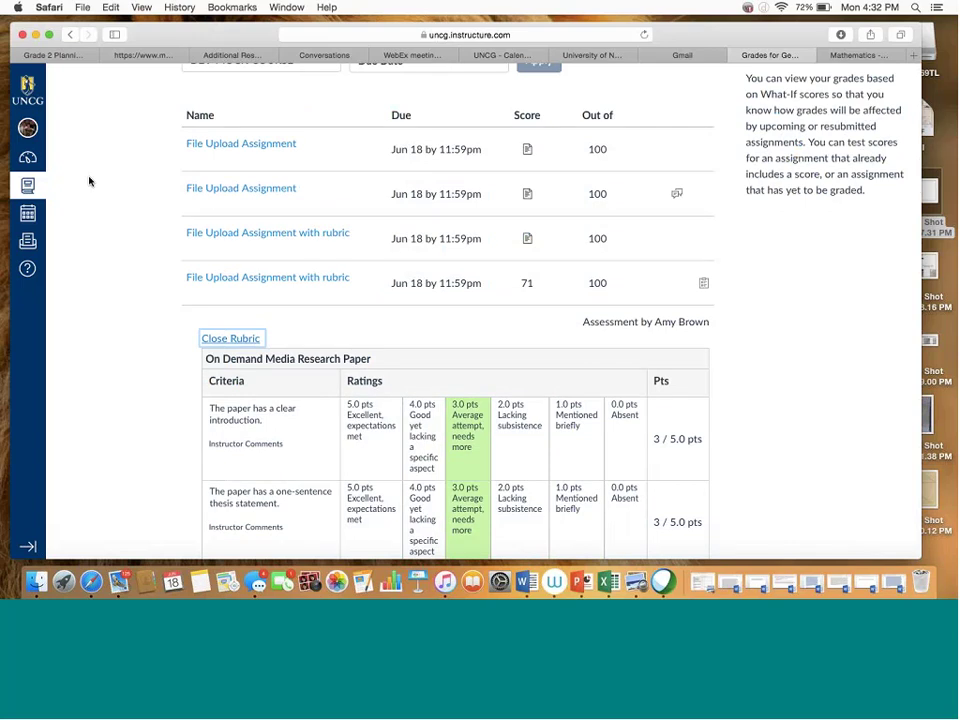
pyautogui.scroll(5, 89, 181)
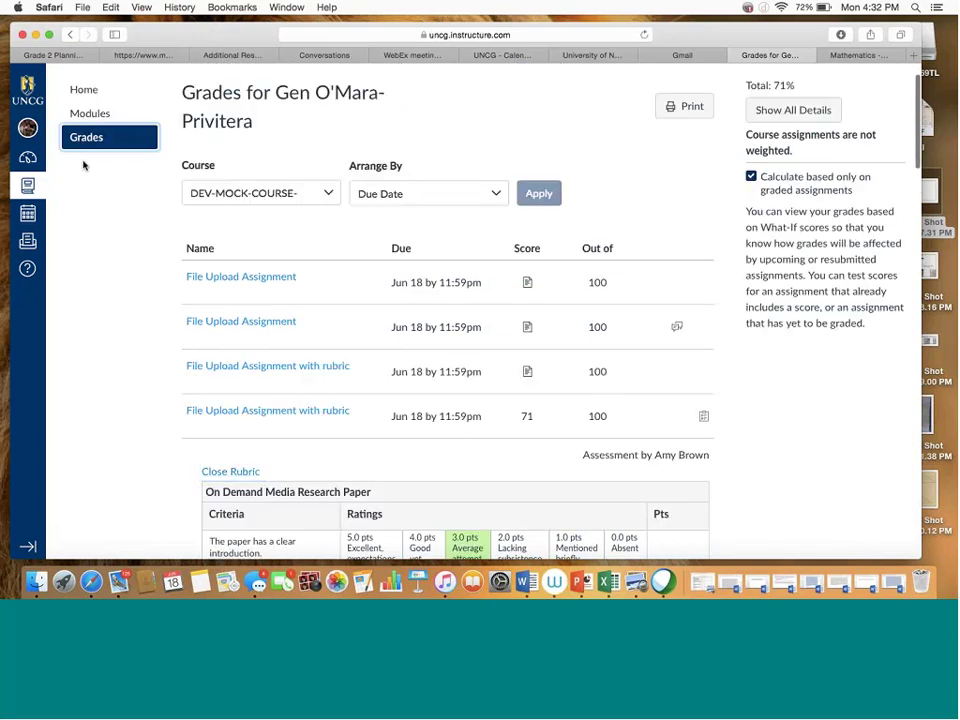
# Reopen the course grades with the rubric collapsed and look over the whole assignment list.
pyautogui.click(83, 145)
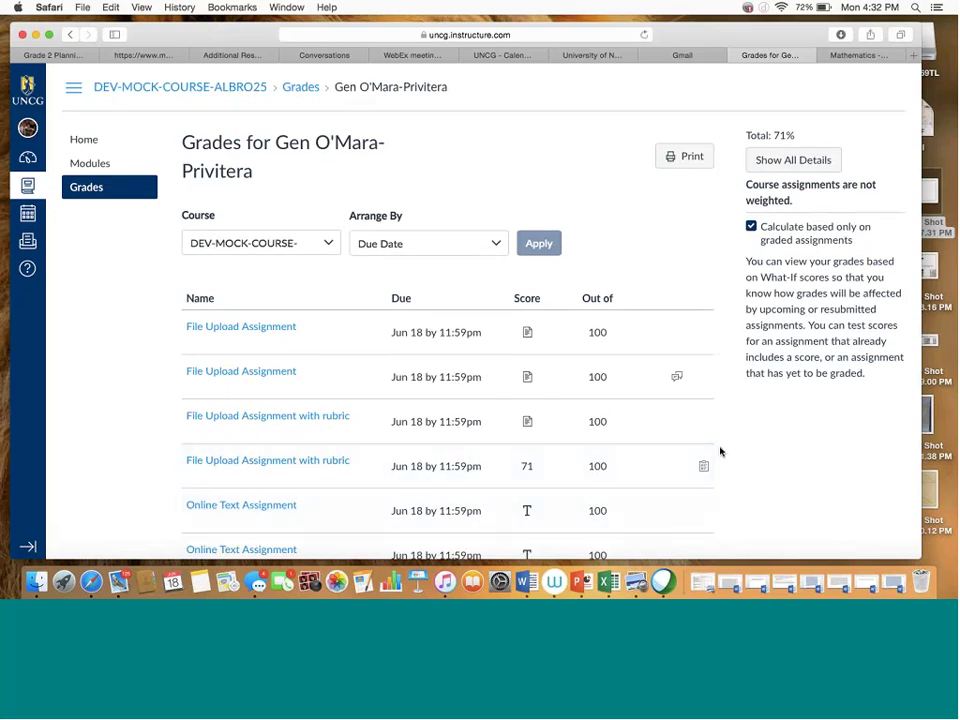
pyautogui.scroll(-5, 720, 452)
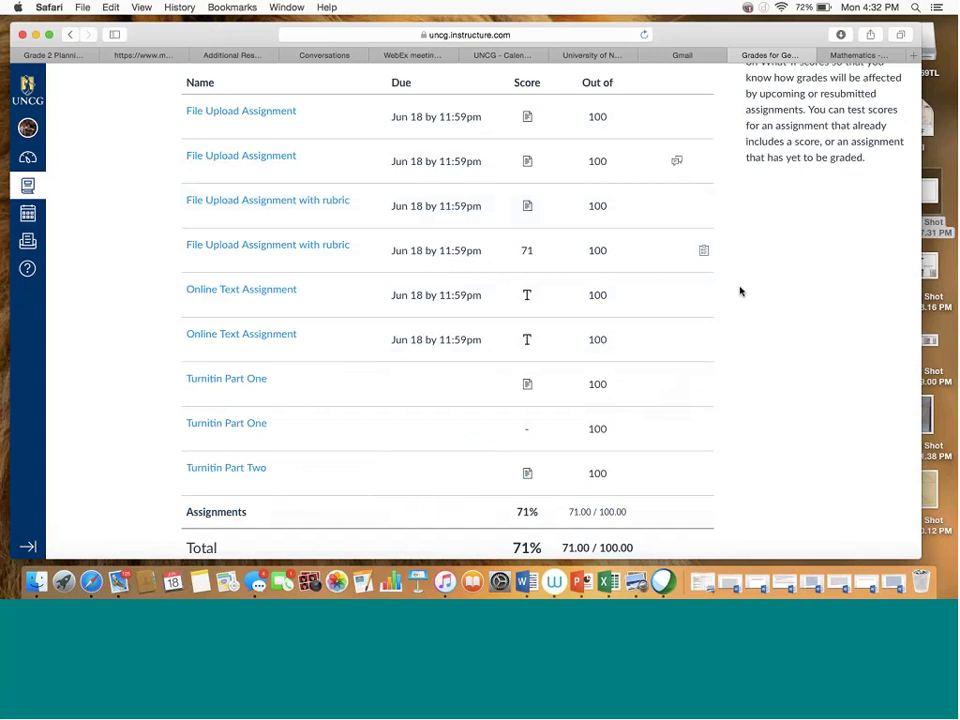
pyautogui.scroll(-1, 741, 291)
pyautogui.scroll(5, 741, 291)
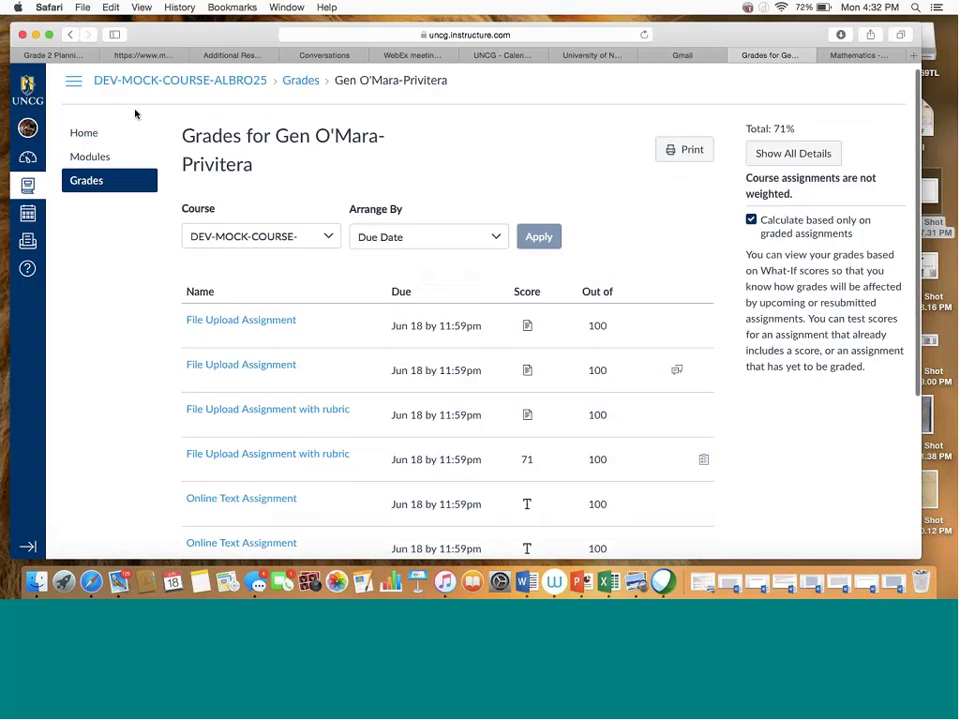
# Open the Turnitin Part One assignment from the course home page and start a new submission upload.
pyautogui.click(77, 140)
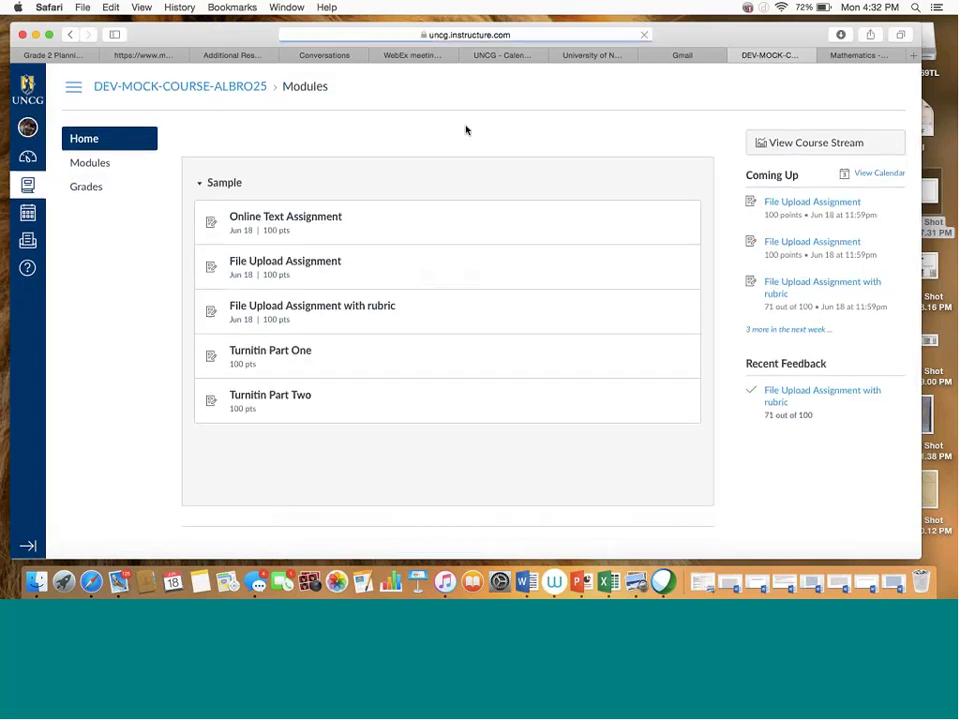
pyautogui.click(294, 355)
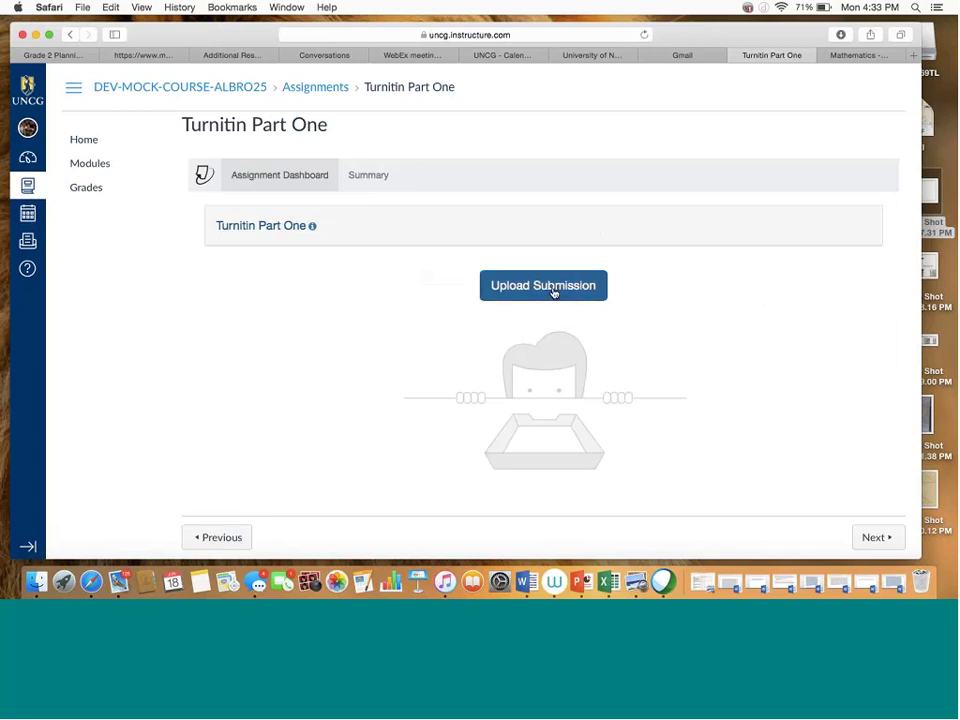
pyautogui.click(553, 287)
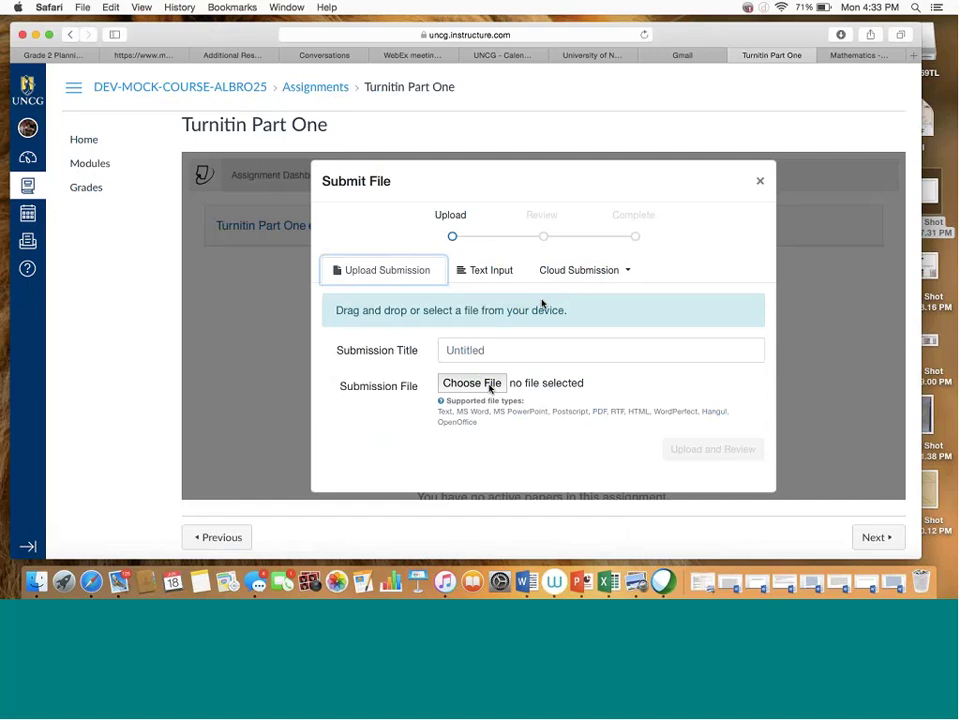
# Choose the Mathematics Test Word document from the Documents folder, upload it for review and submit it to Turnitin.
pyautogui.click(490, 387)
pyautogui.scroll(-15, 438, 254)
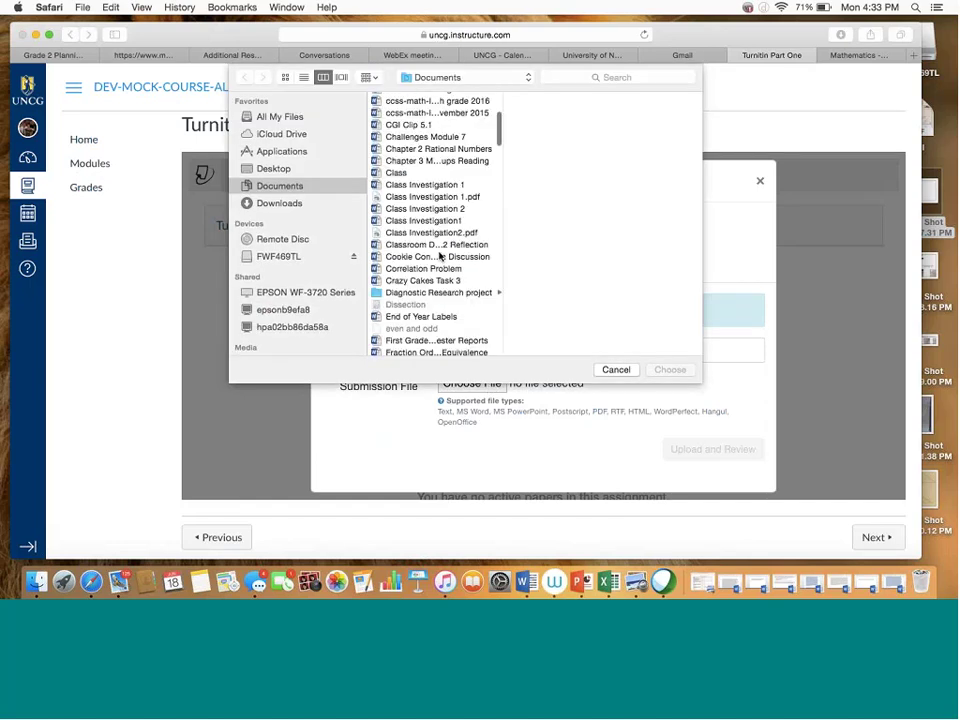
pyautogui.scroll(-3, 440, 256)
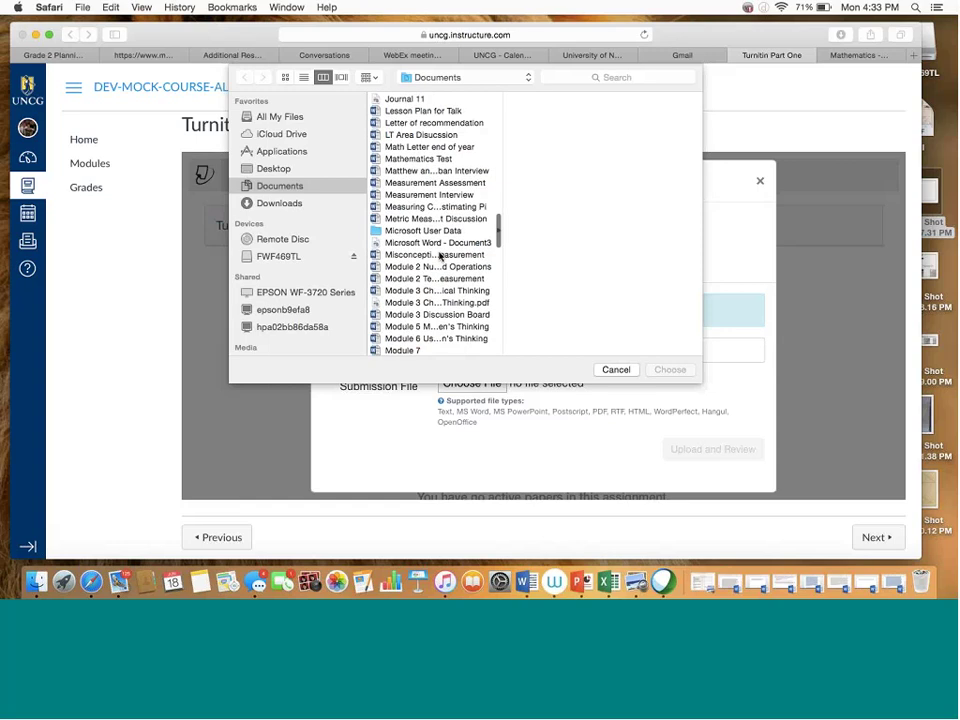
pyautogui.scroll(3, 440, 256)
pyautogui.click(432, 203)
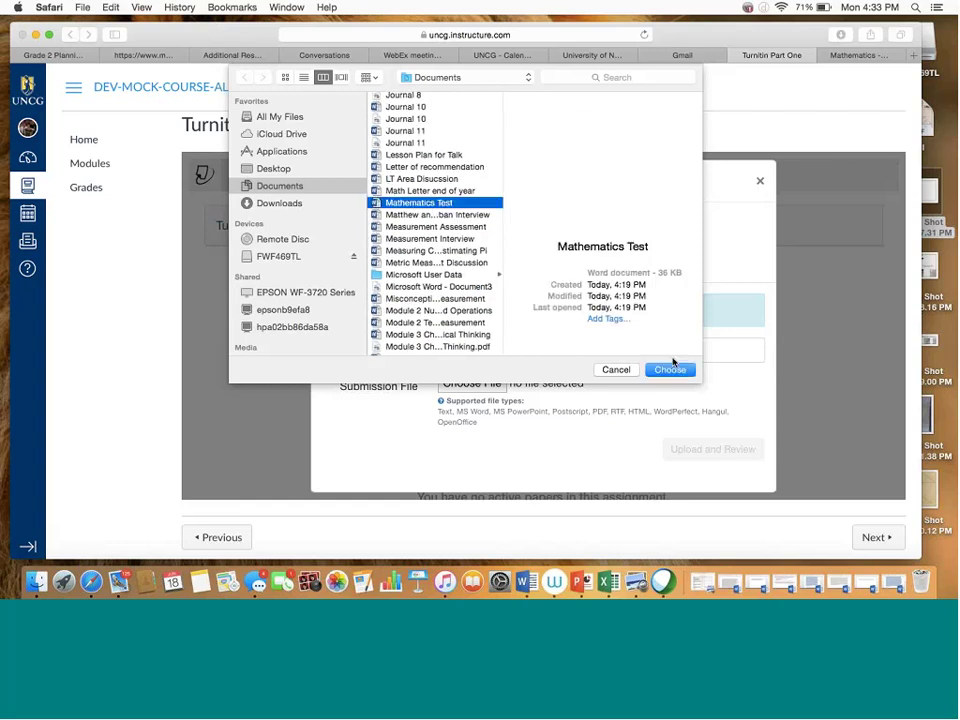
pyautogui.click(672, 368)
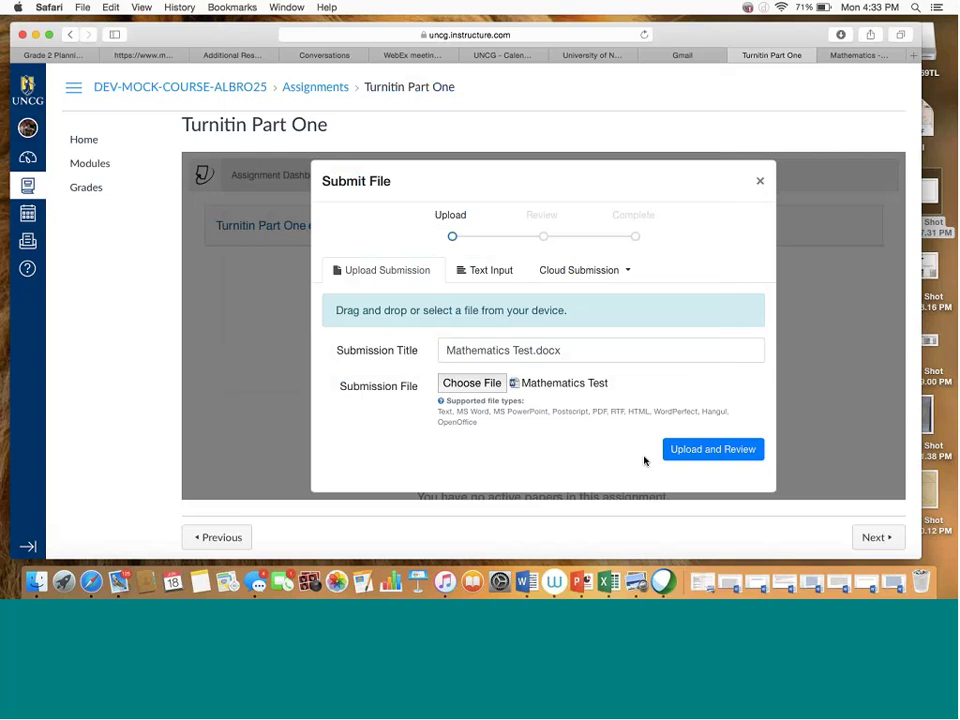
pyautogui.click(713, 450)
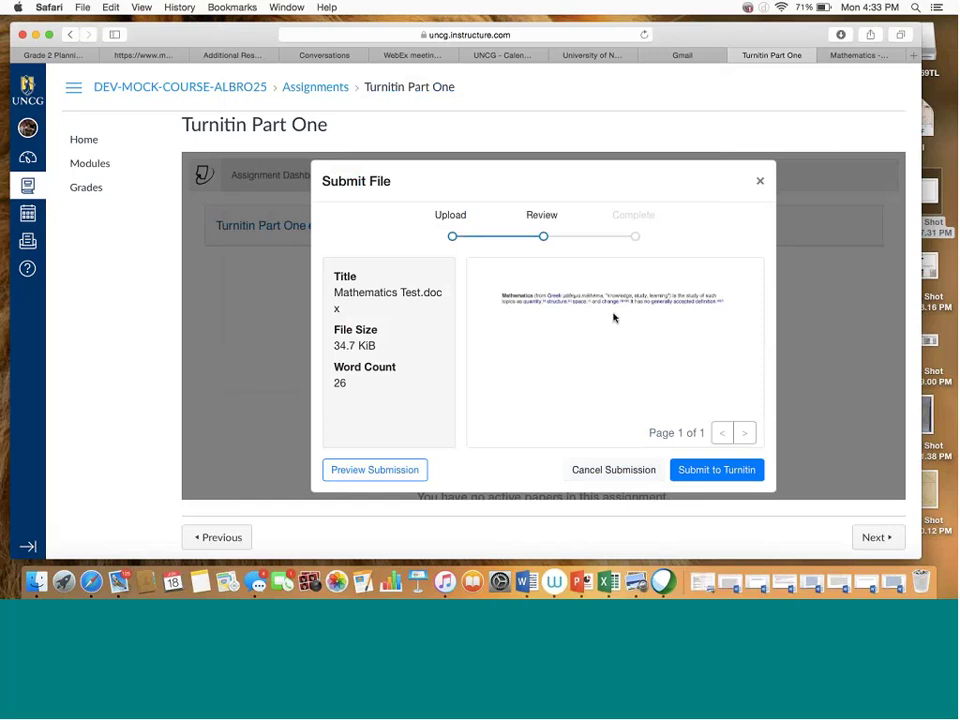
pyautogui.click(692, 475)
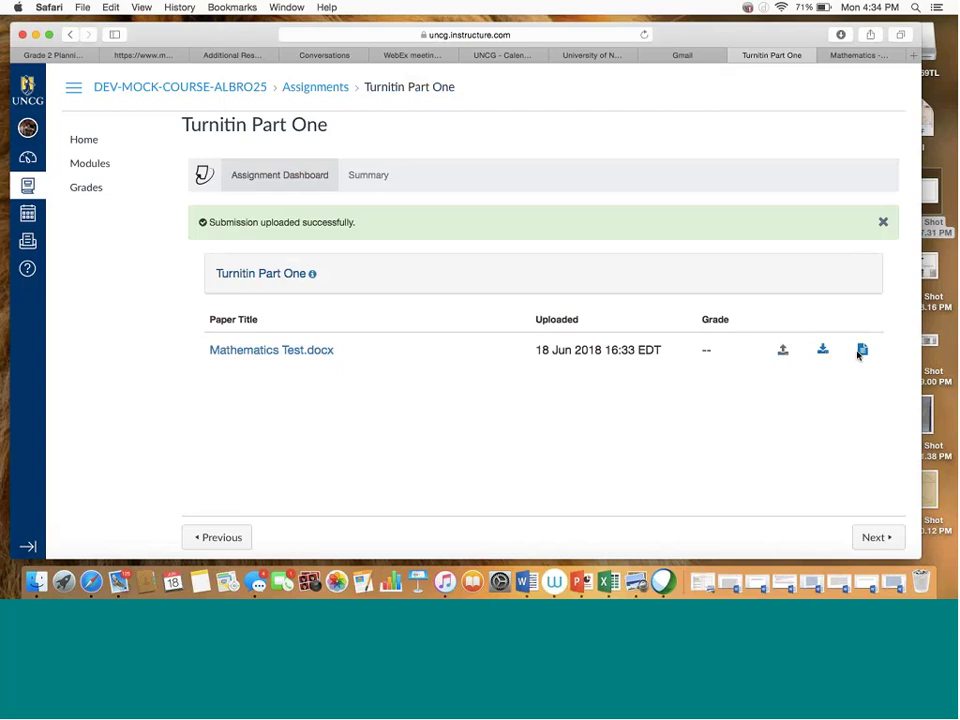
# Open the similarity report for Canvas test document.docx in the Turnitin Part Two assignment and dismiss the Feedback Studio tour.
pyautogui.click(80, 143)
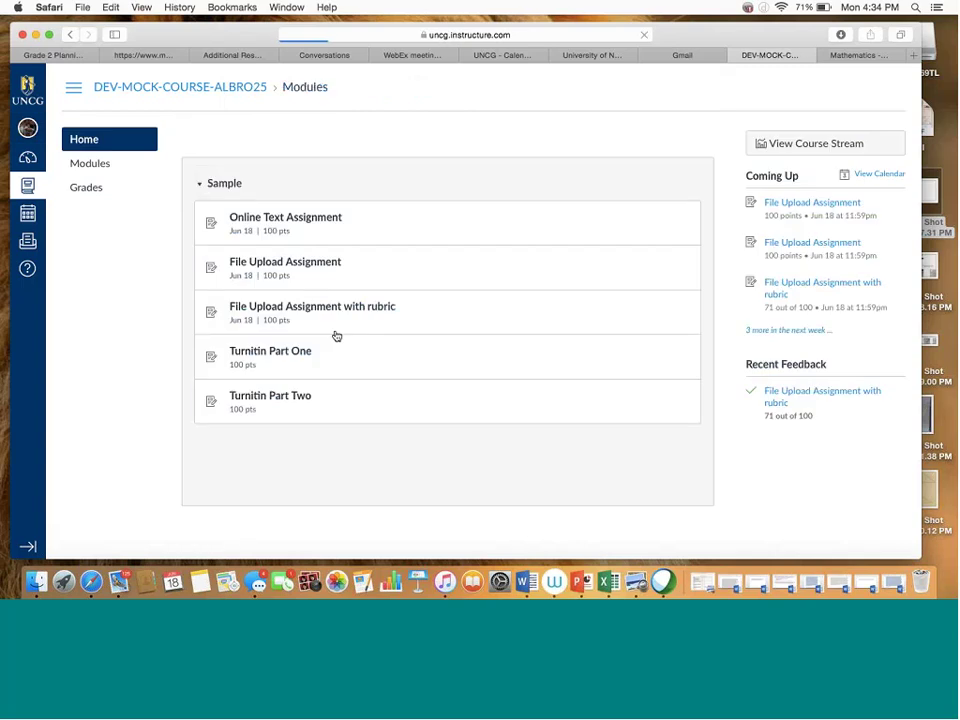
pyautogui.click(265, 398)
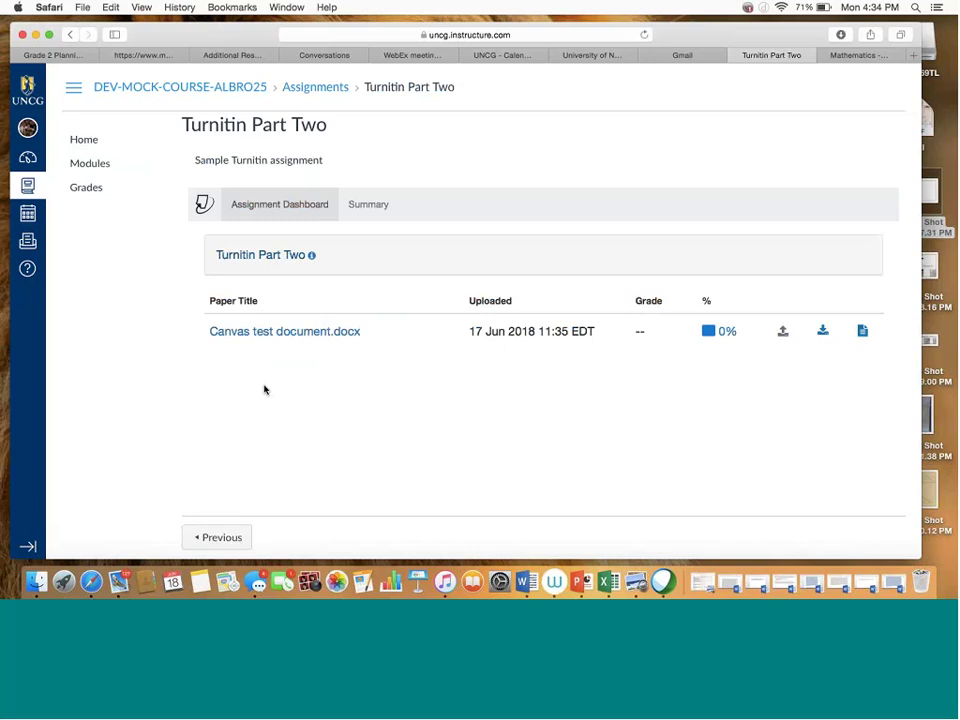
pyautogui.click(712, 332)
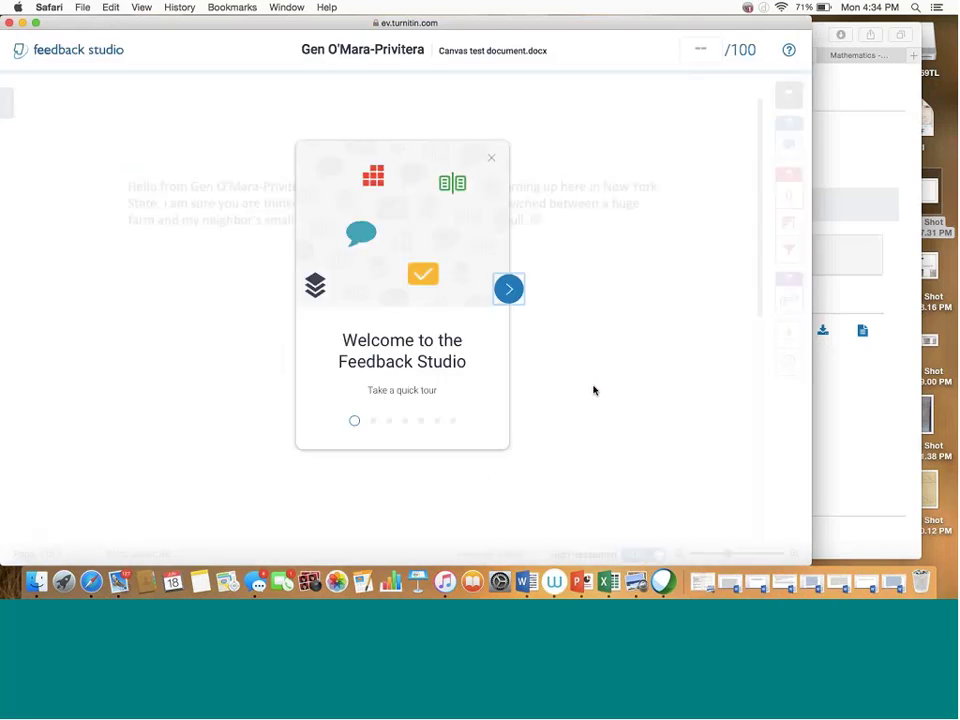
pyautogui.click(510, 291)
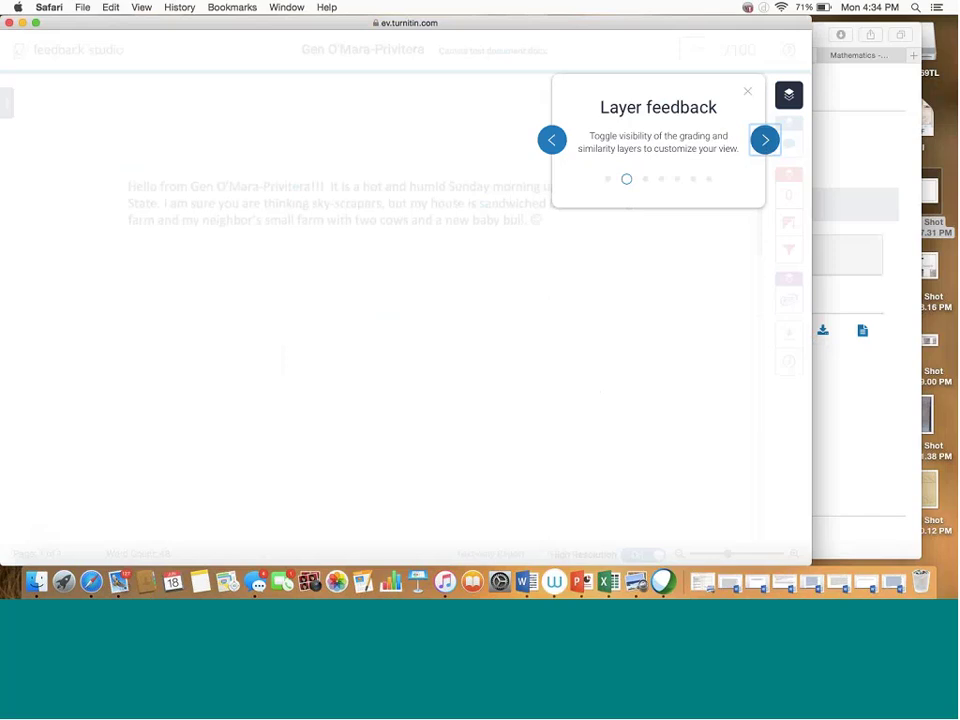
pyautogui.click(747, 93)
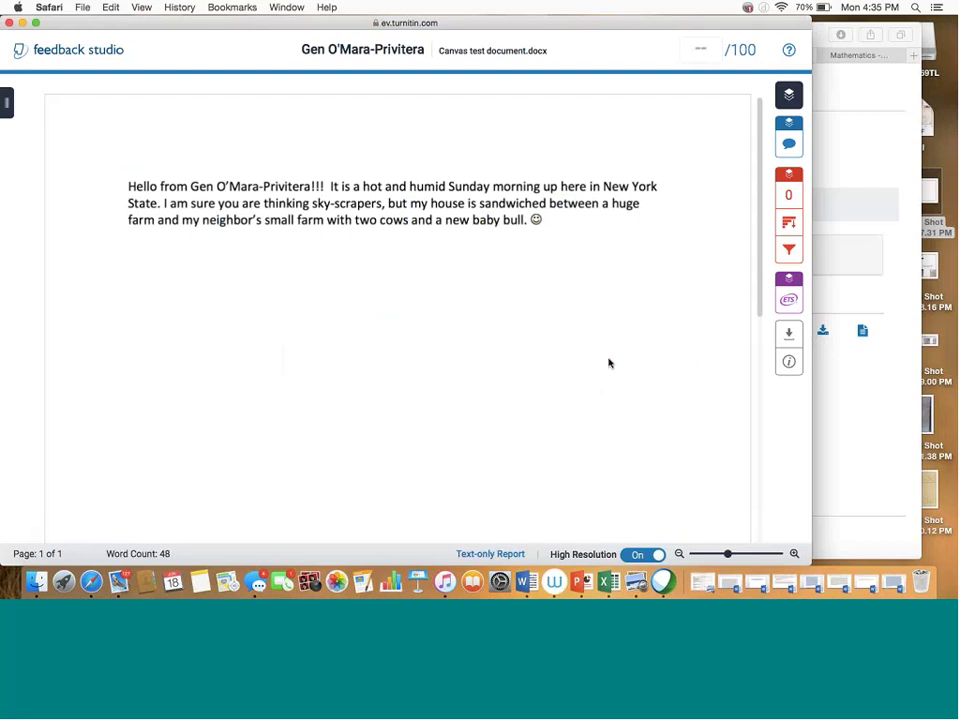
# Look over the Canvas test document in Feedback Studio and close the report window.
pyautogui.scroll(-2, 608, 363)
pyautogui.scroll(2, 608, 363)
pyautogui.click(9, 23)
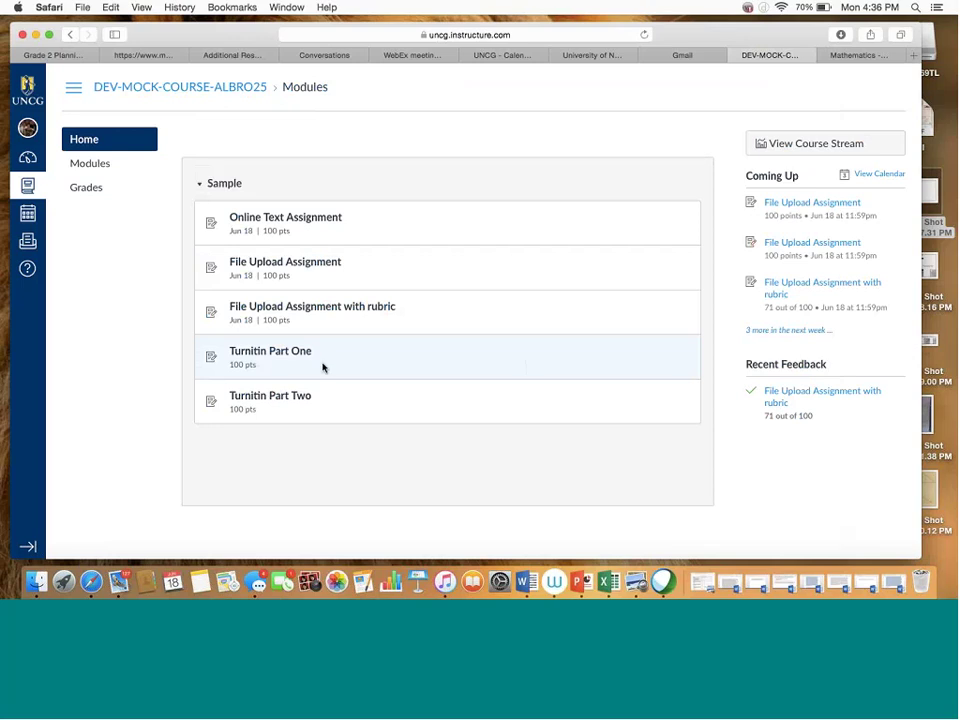
# Check the submitted paper on the Turnitin Part One assignment dashboard and return to the course home page.
pyautogui.click(291, 356)
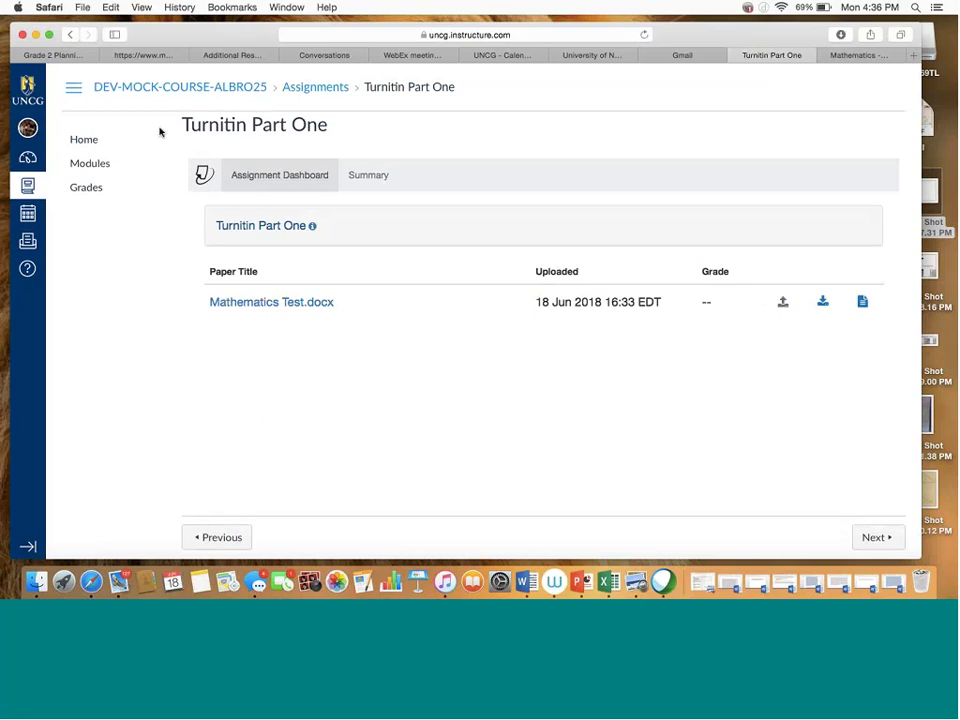
pyautogui.click(91, 145)
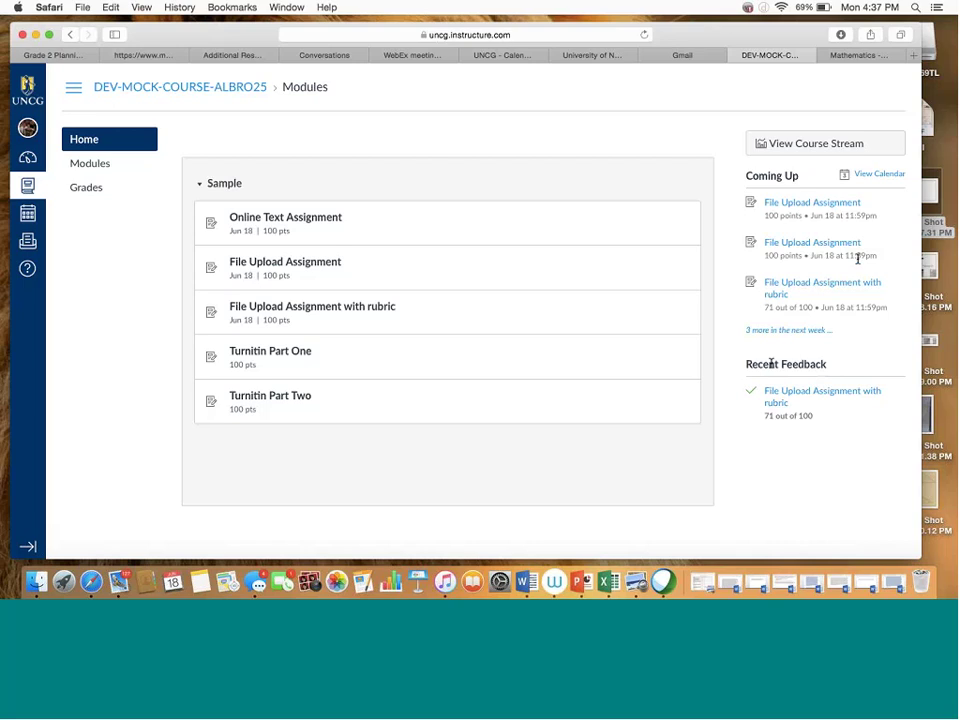
# View the course calendar for June 2018 with its assignment due dates, and return to the DEV-MOCK-COURSE-ALBRO25 home page.
pyautogui.click(875, 178)
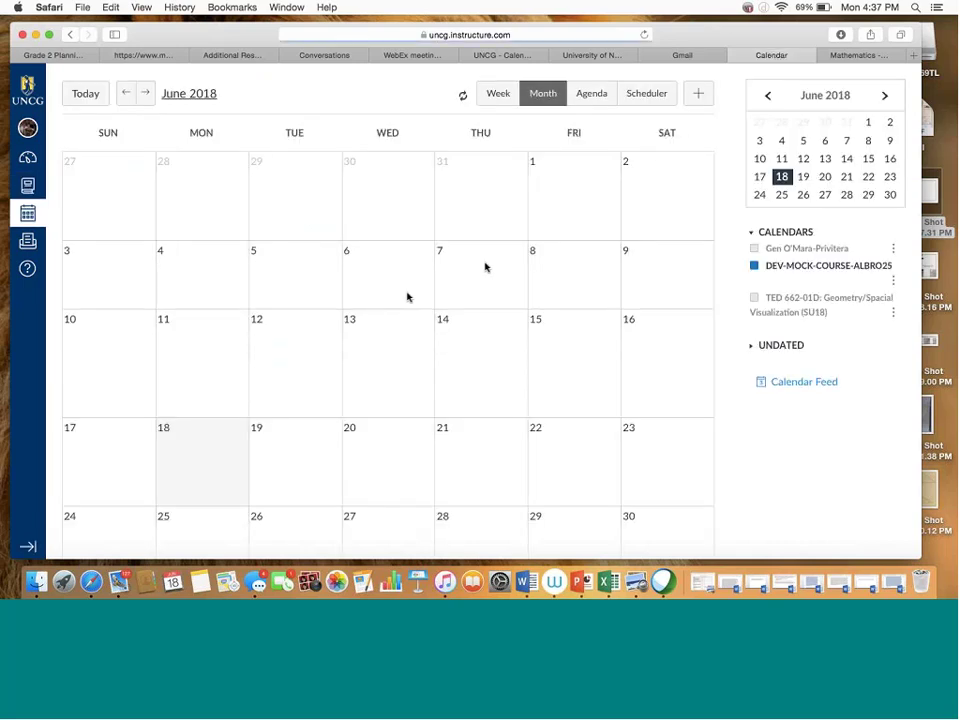
pyautogui.scroll(-1, 407, 297)
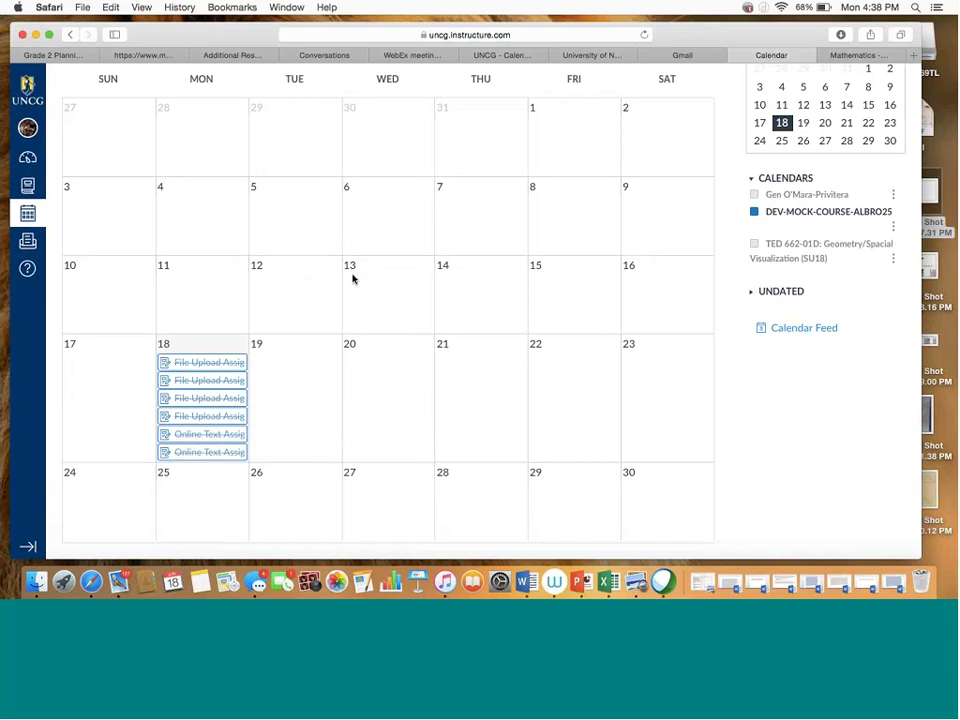
pyautogui.click(29, 186)
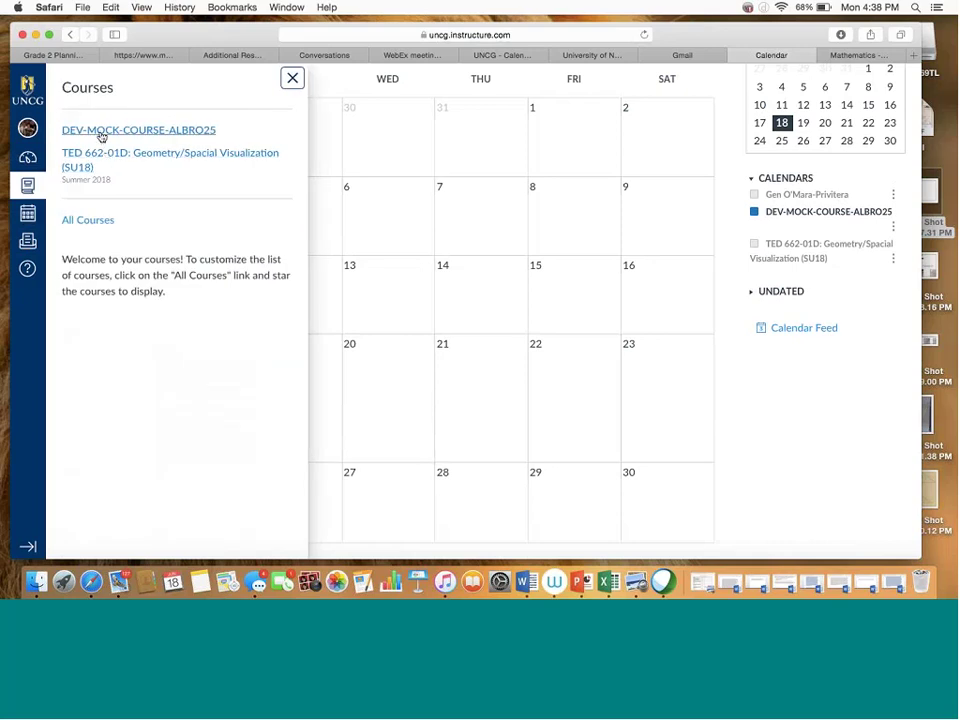
pyautogui.click(101, 134)
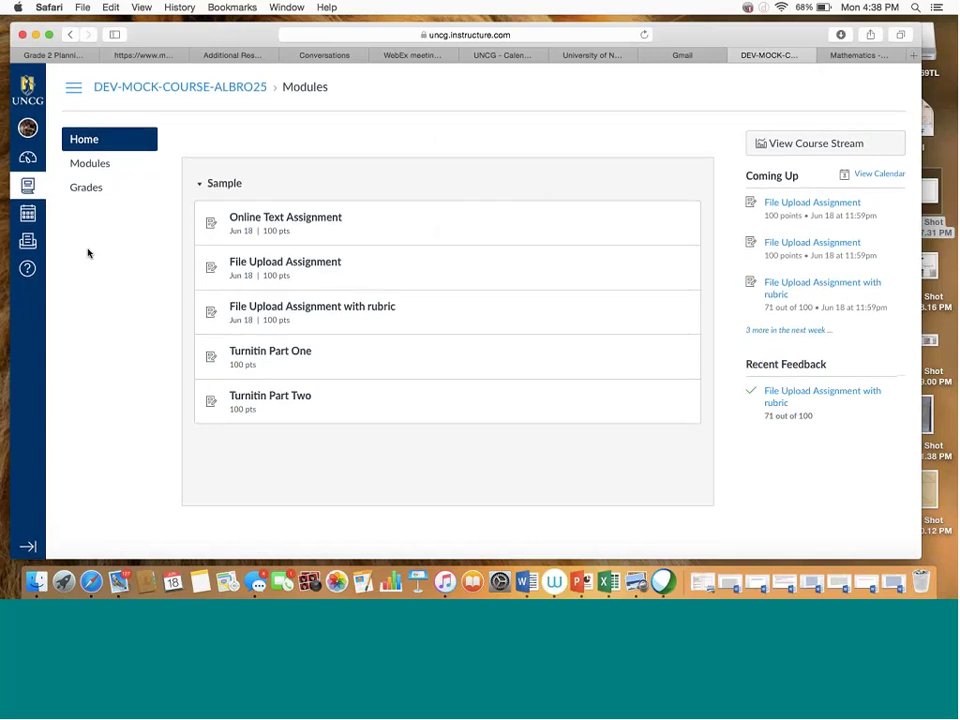
# Open the course grades and look over the assignment scores, feedback indicators and overall total.
pyautogui.click(85, 188)
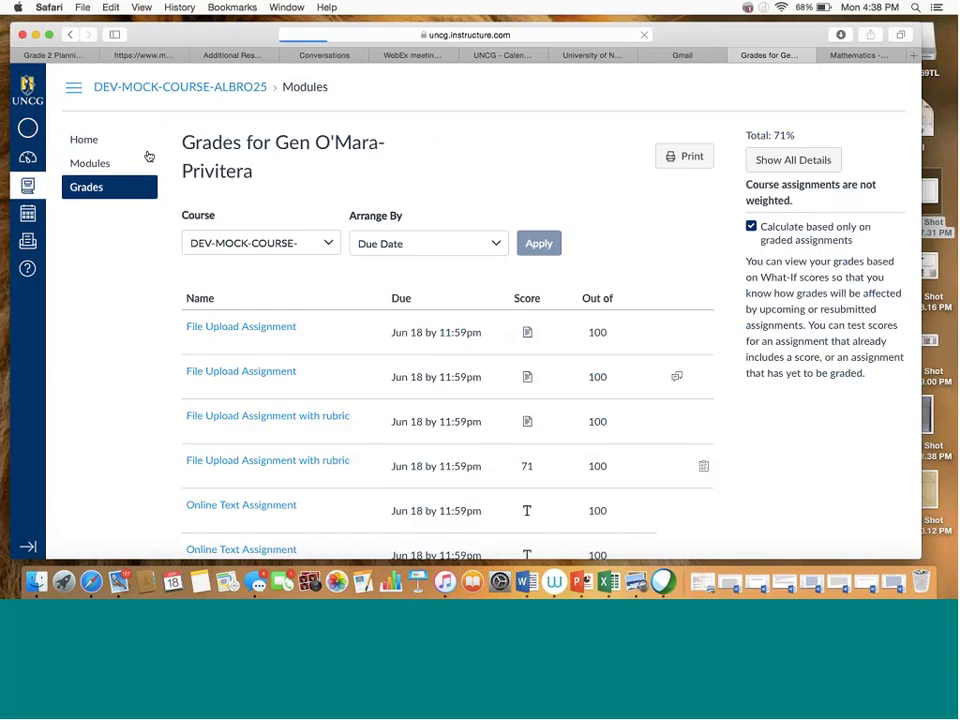
pyautogui.scroll(-5, 398, 149)
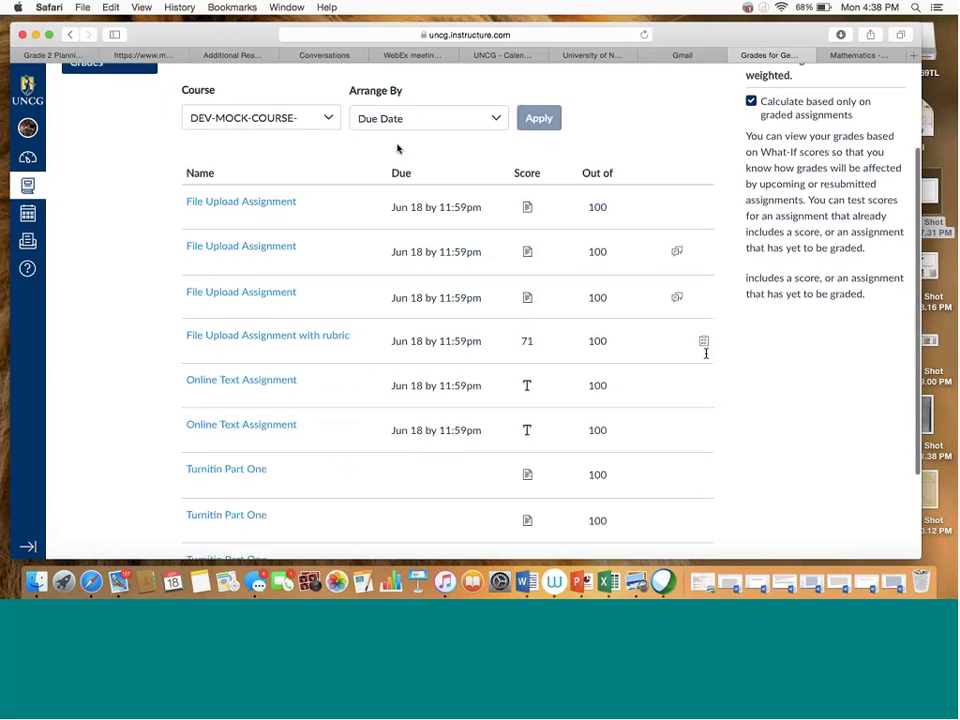
pyautogui.scroll(-3, 760, 436)
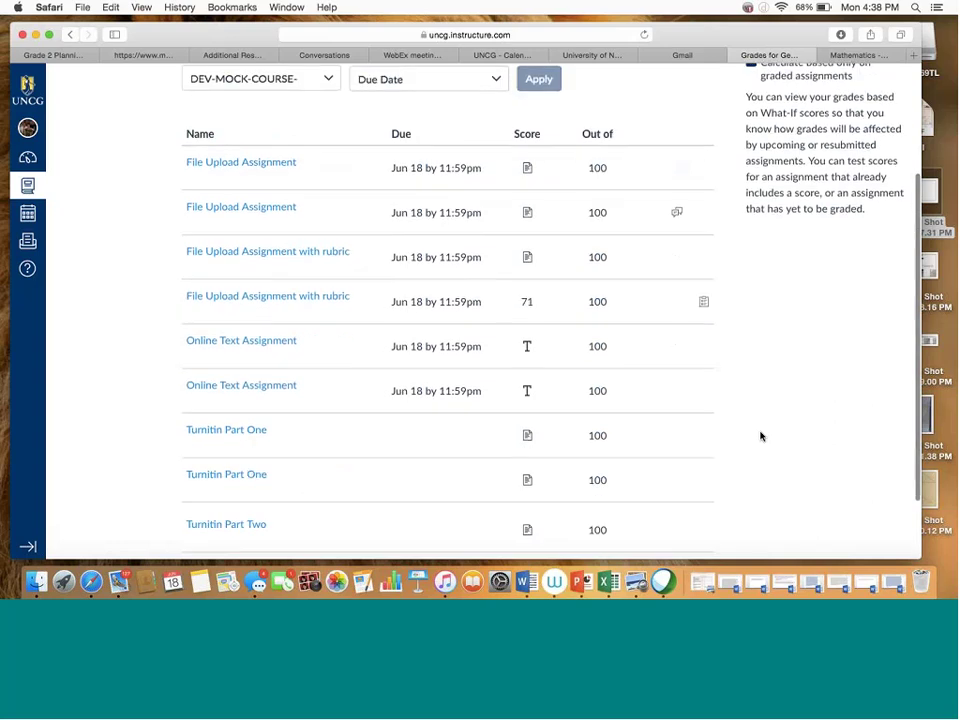
pyautogui.scroll(1, 760, 436)
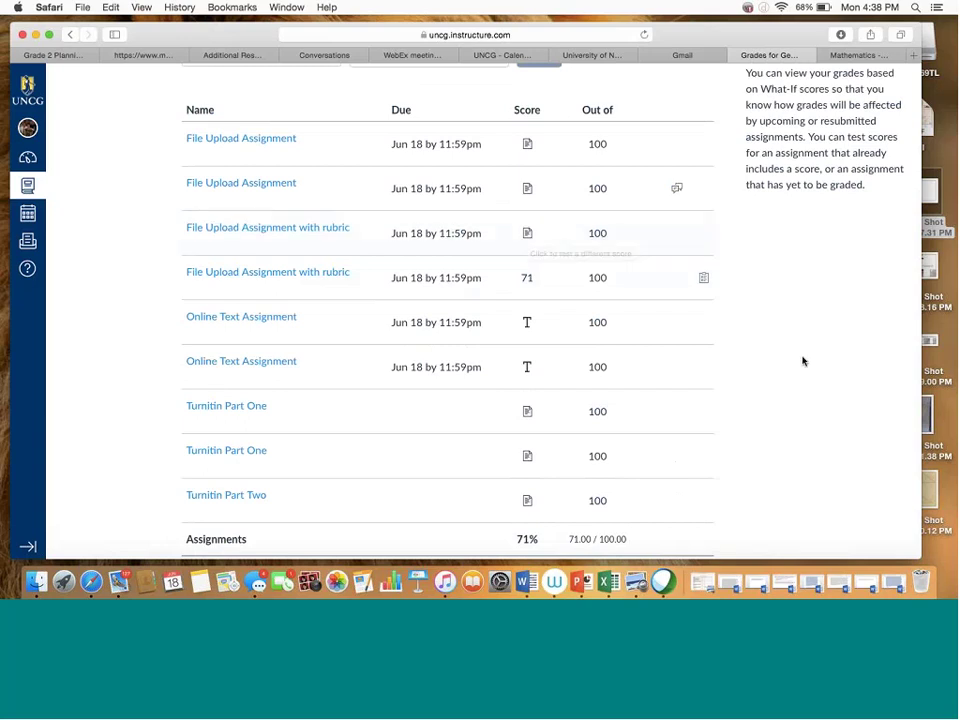
pyautogui.scroll(-3, 778, 365)
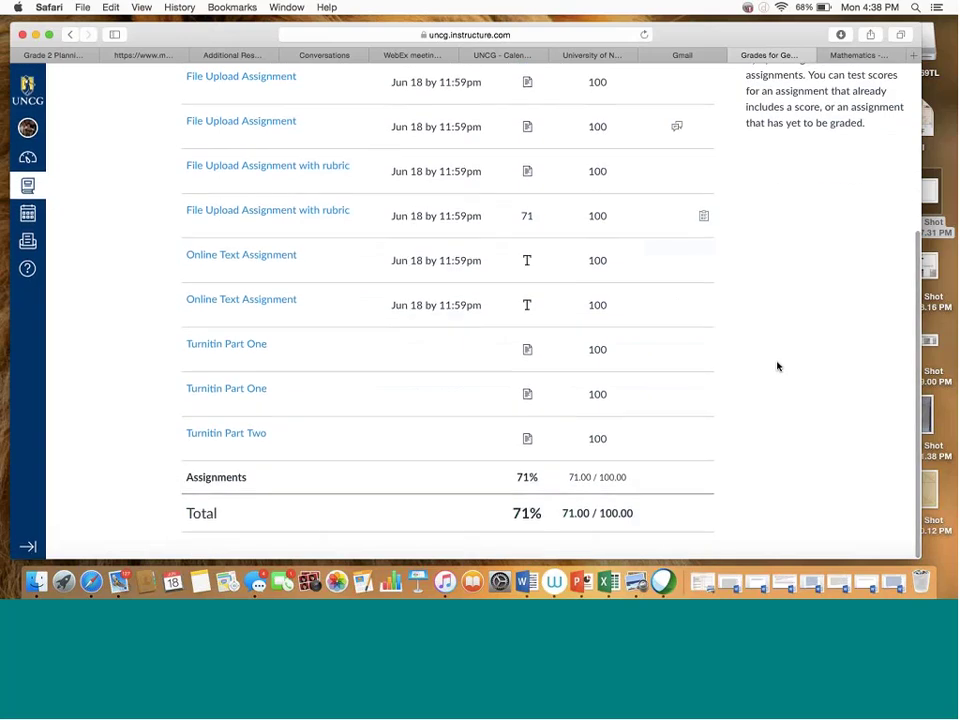
# Enter a What-If score of 80 for the second File Upload Assignment in the grades list and review the recalculated total.
pyautogui.scroll(4, 778, 366)
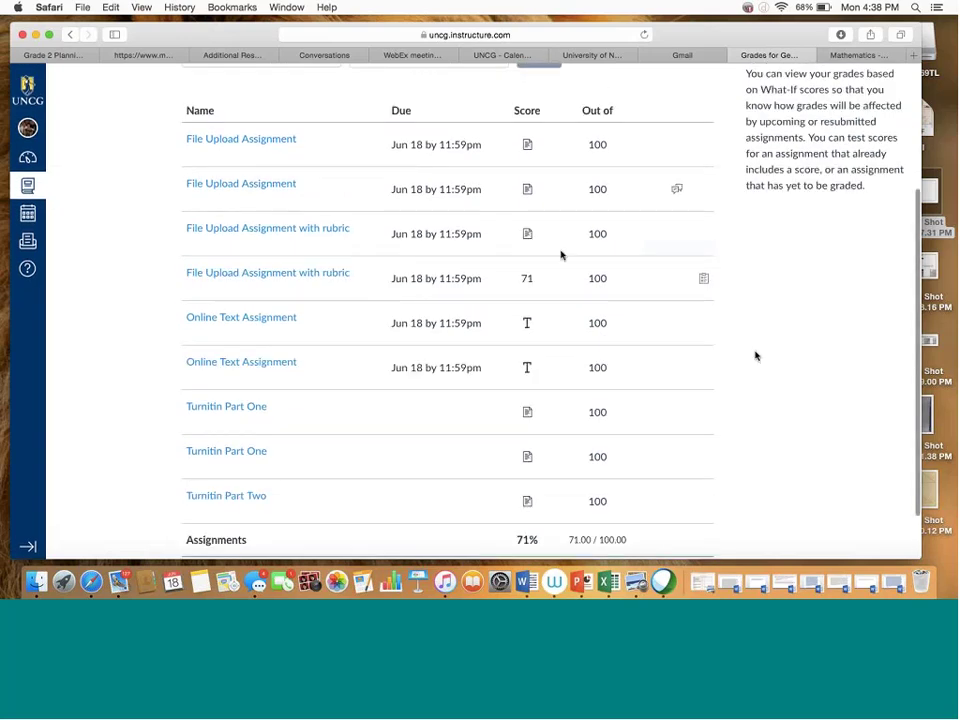
pyautogui.click(528, 207)
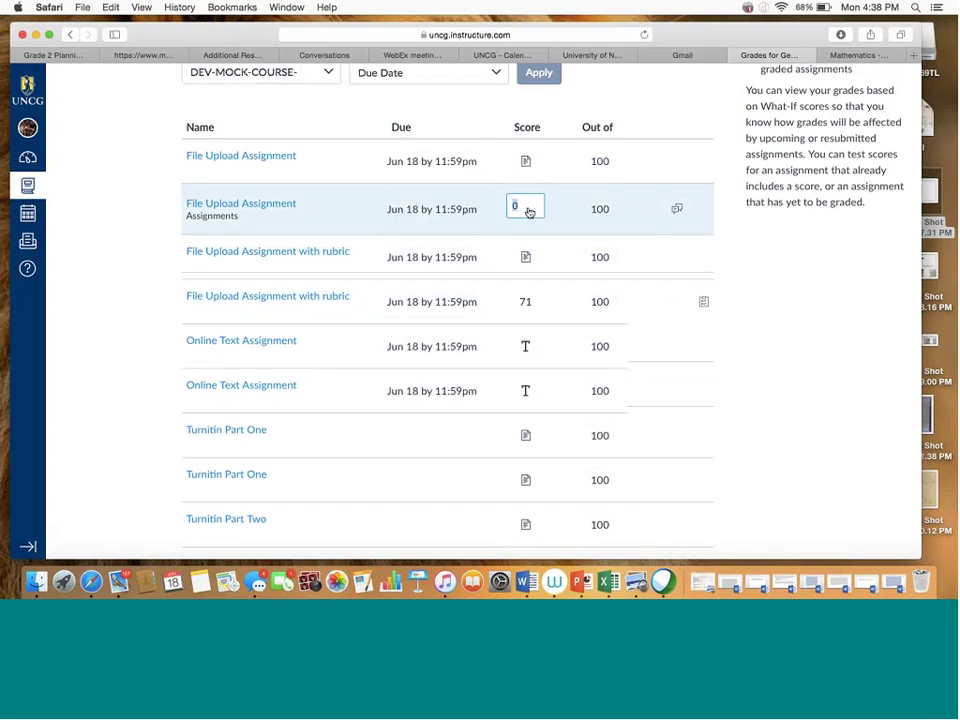
pyautogui.write('80')
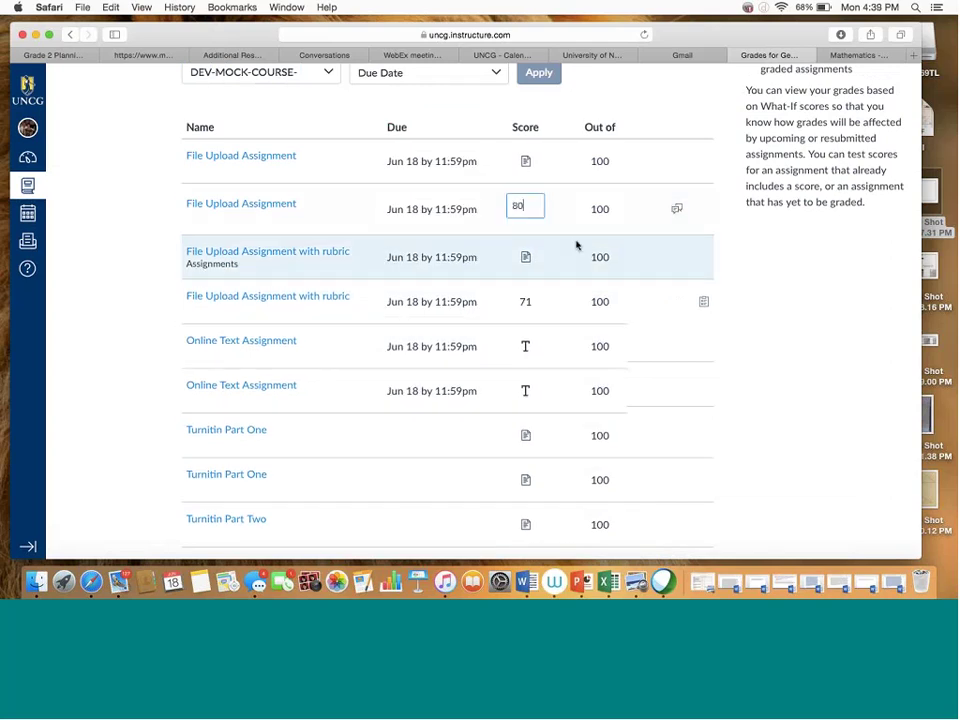
pyautogui.press('Return')
pyautogui.scroll(-2, 575, 252)
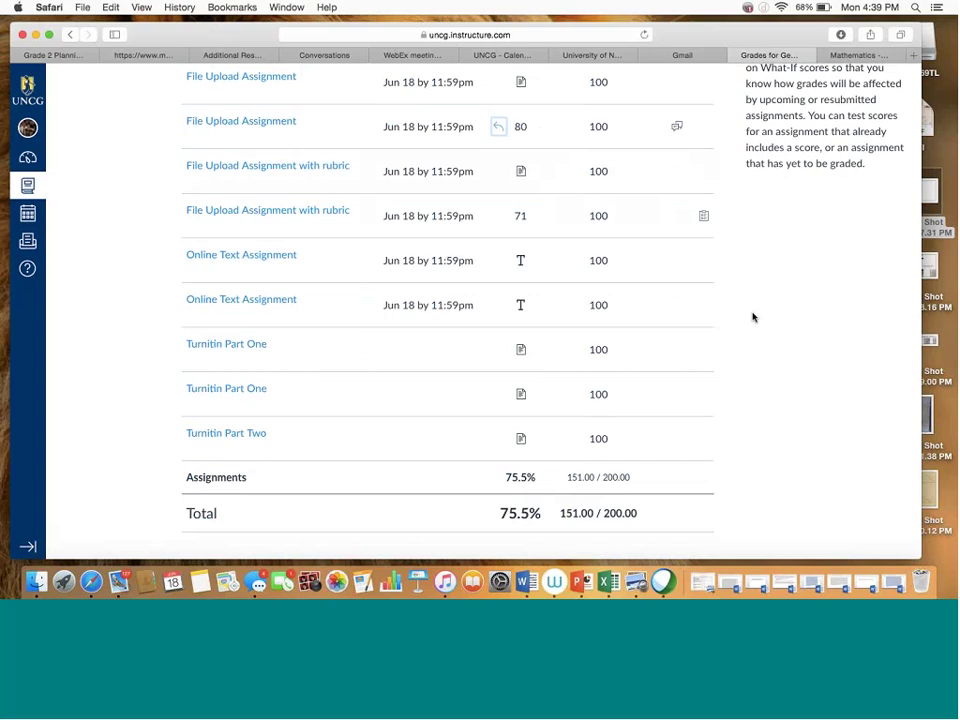
pyautogui.scroll(5, 746, 320)
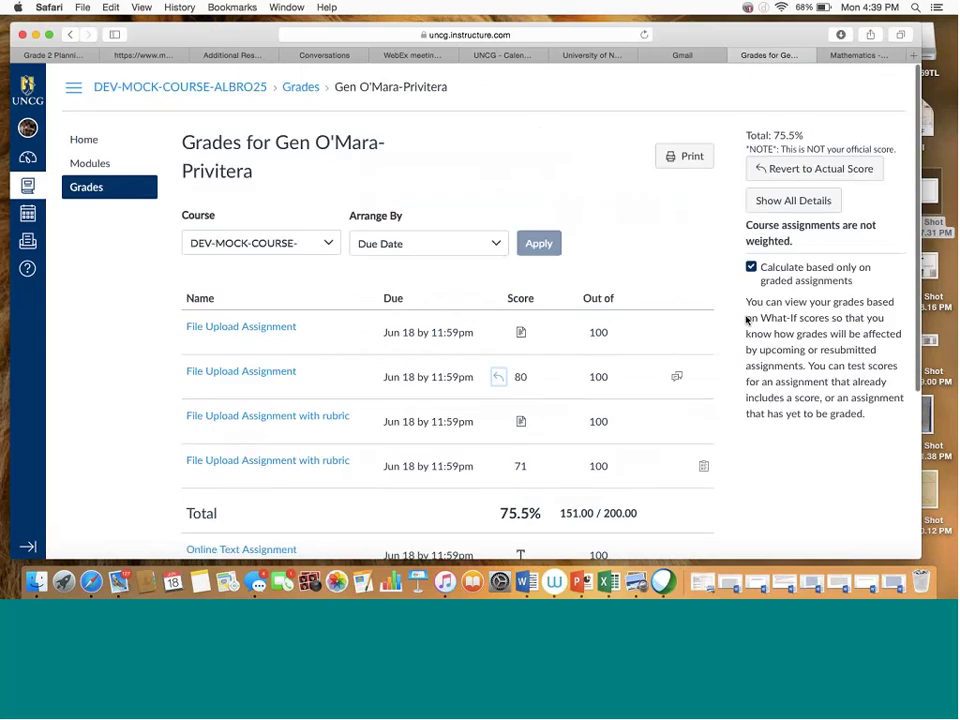
pyautogui.scroll(-5, 746, 320)
pyautogui.scroll(3, 746, 320)
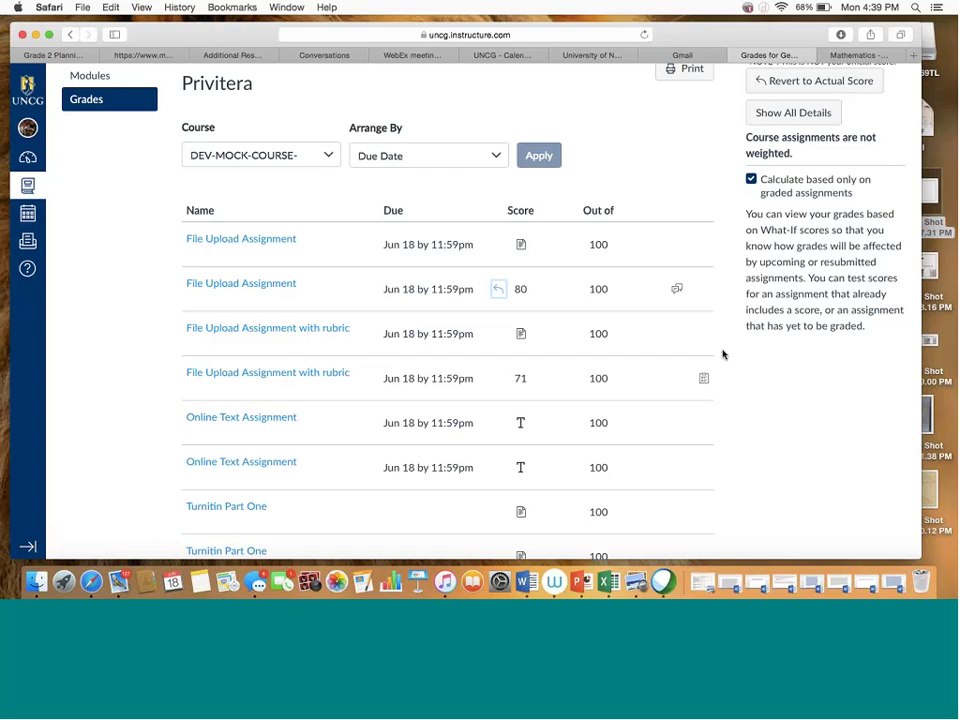
pyautogui.scroll(-2, 723, 354)
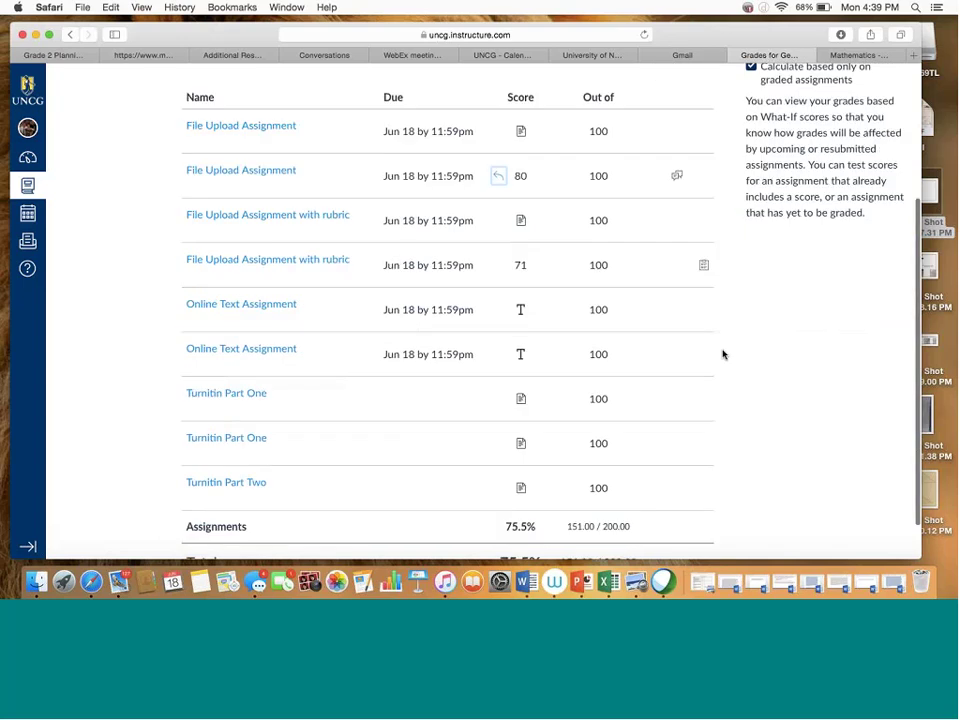
pyautogui.scroll(-1, 723, 354)
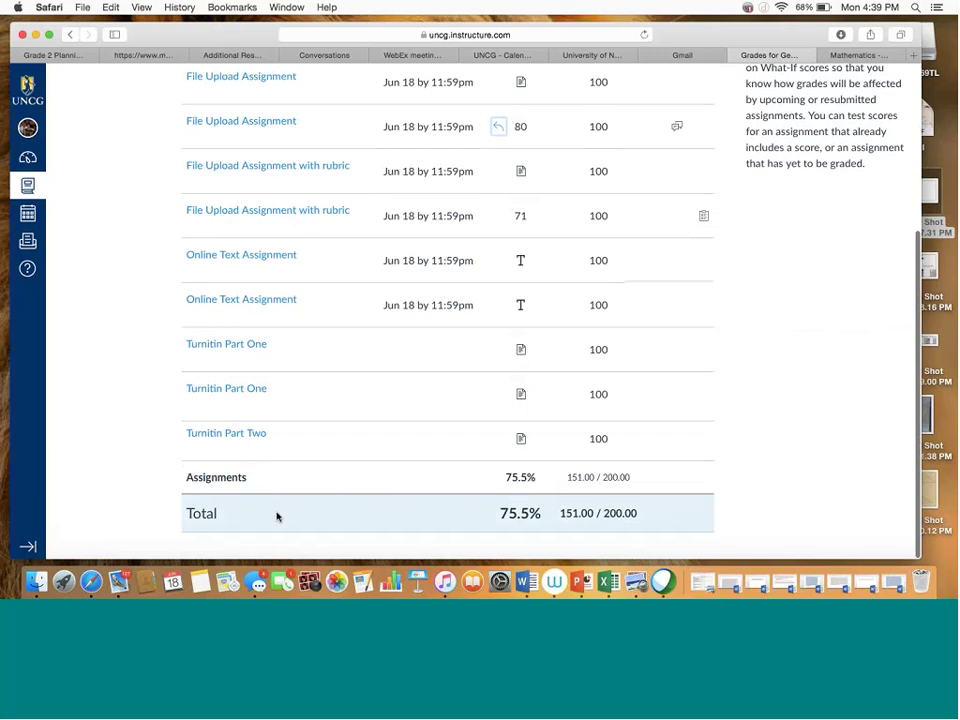